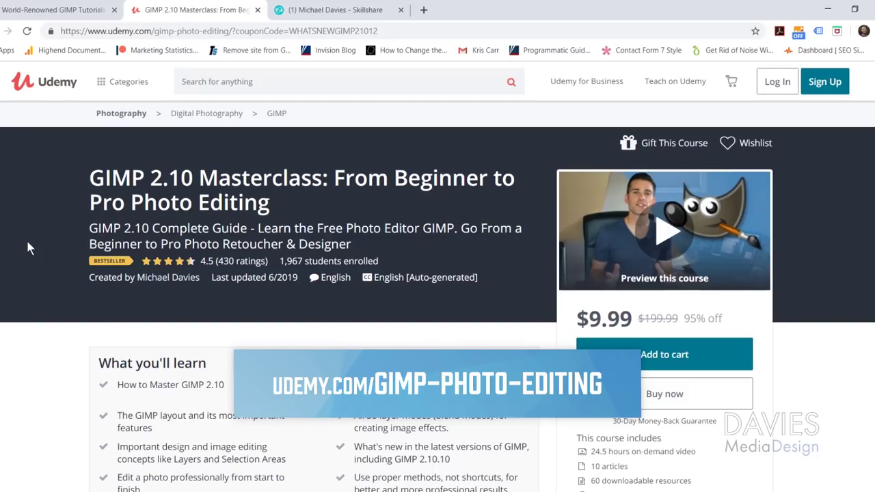
key("ctrl+Tab")
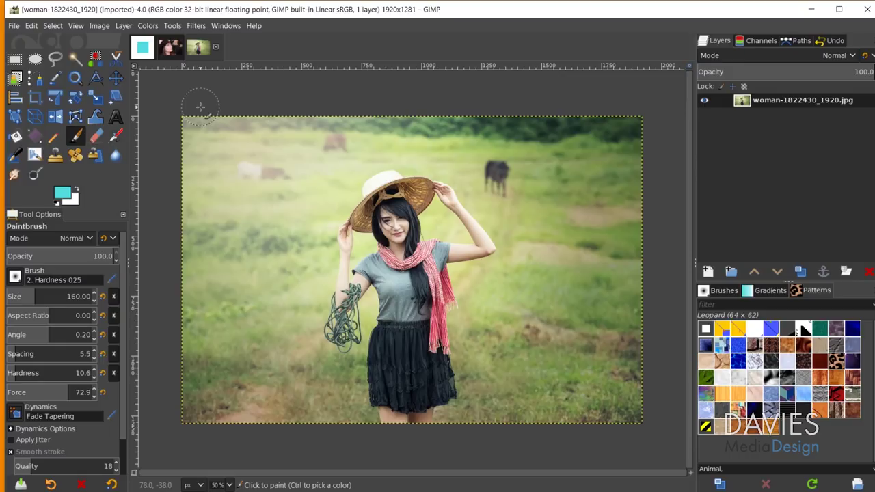
Open the Curves adjustment for the woman photo and move its dialog clear of the subject's face and arms
left_click(147, 26)
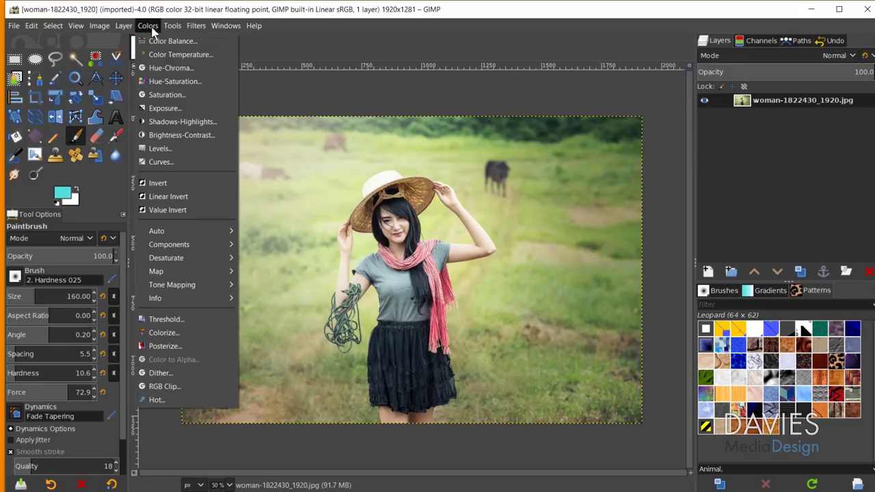
left_click(175, 164)
left_click_drag(654, 44, 511, 86)
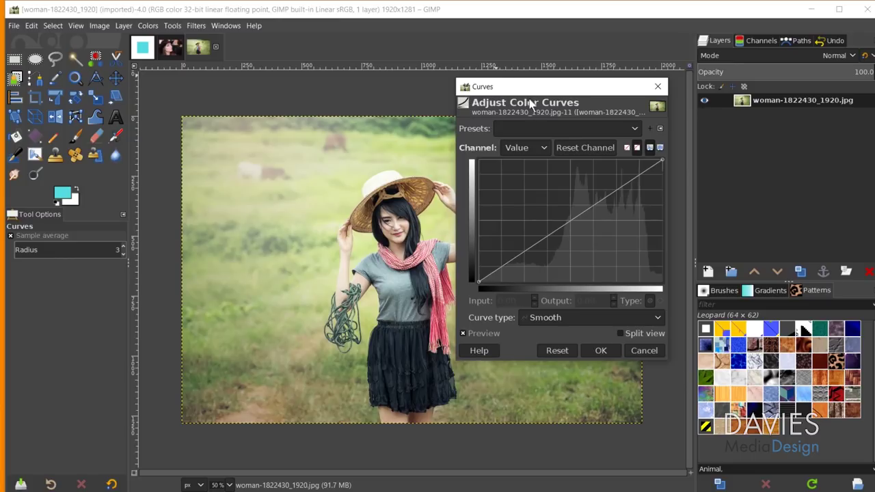
left_click_drag(536, 92, 591, 58)
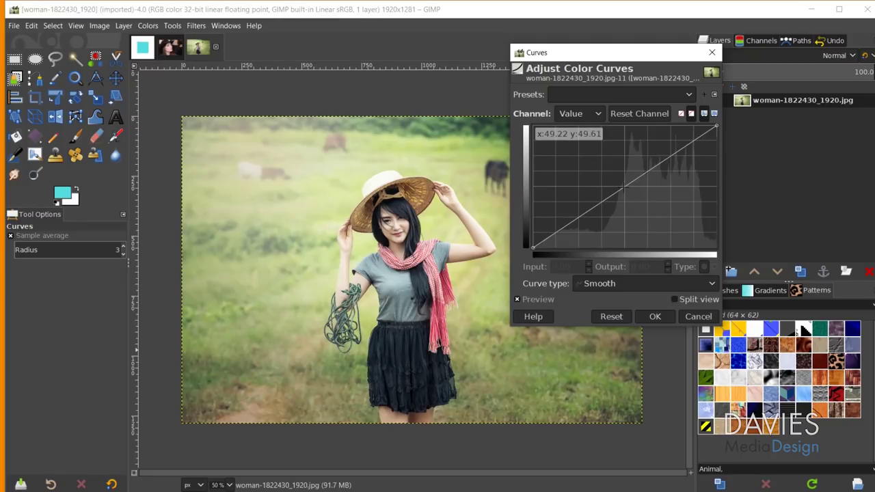
Add three points along the Value curve at about 49/50, 75/76 and 21/21 (input/output)
left_click(623, 188)
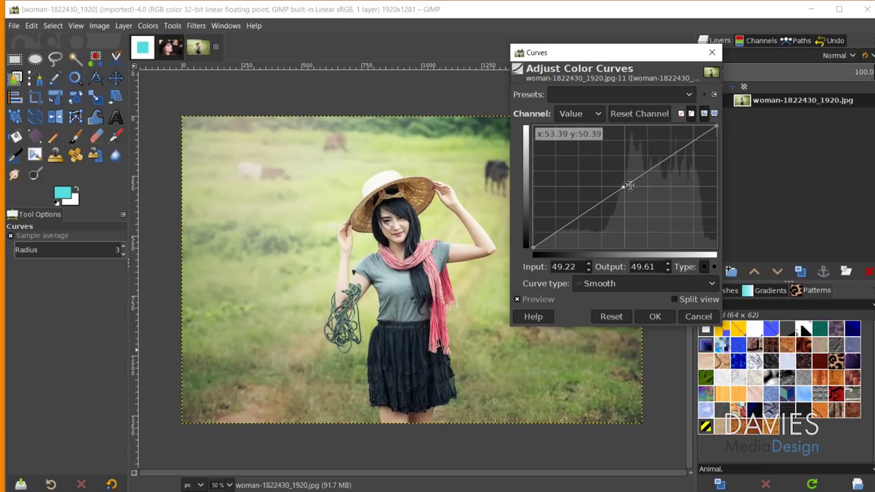
left_click(670, 154)
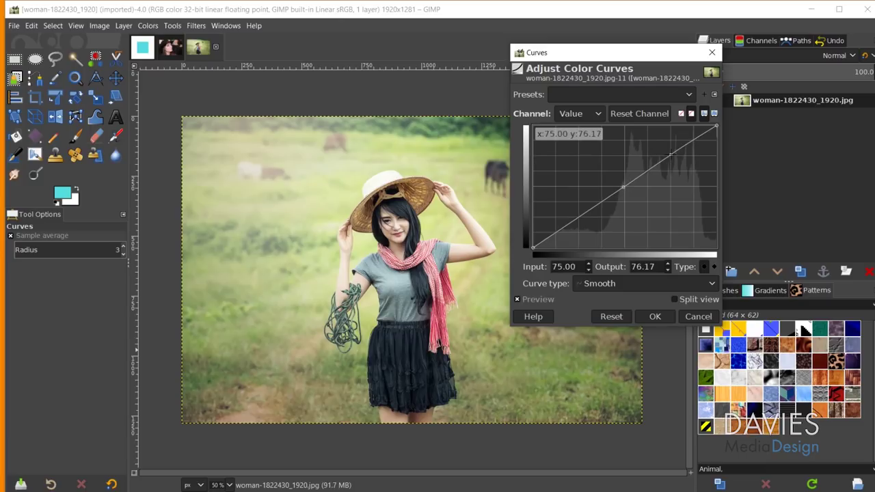
left_click(571, 221)
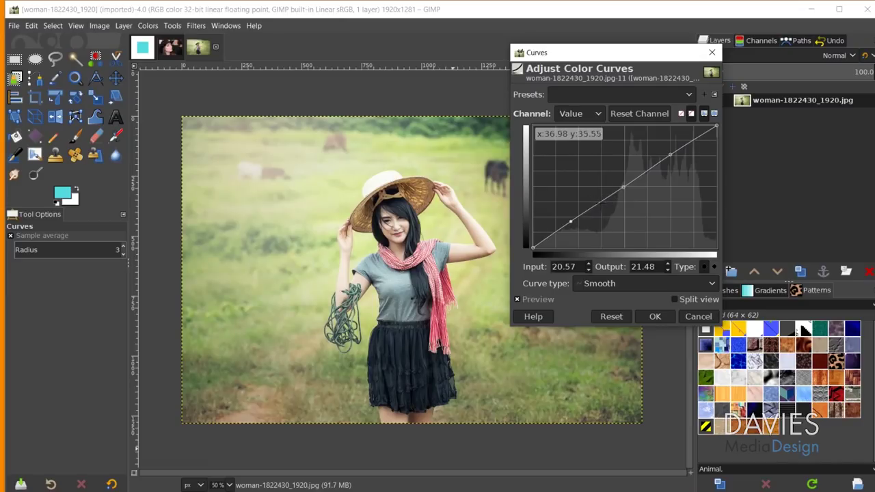
Try extra Value curve points at about 33/43, 68/58 and 39/40, and delete each of them
left_click(593, 194)
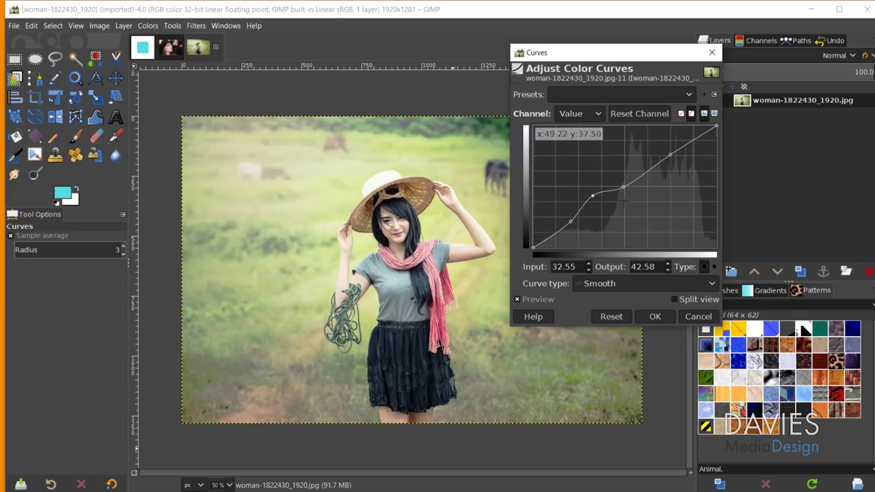
left_click_drag(663, 179, 659, 177)
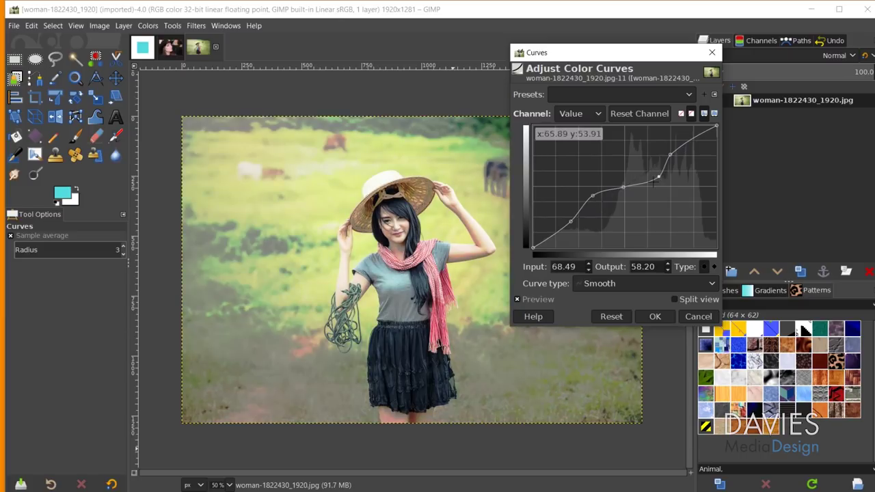
key("Delete")
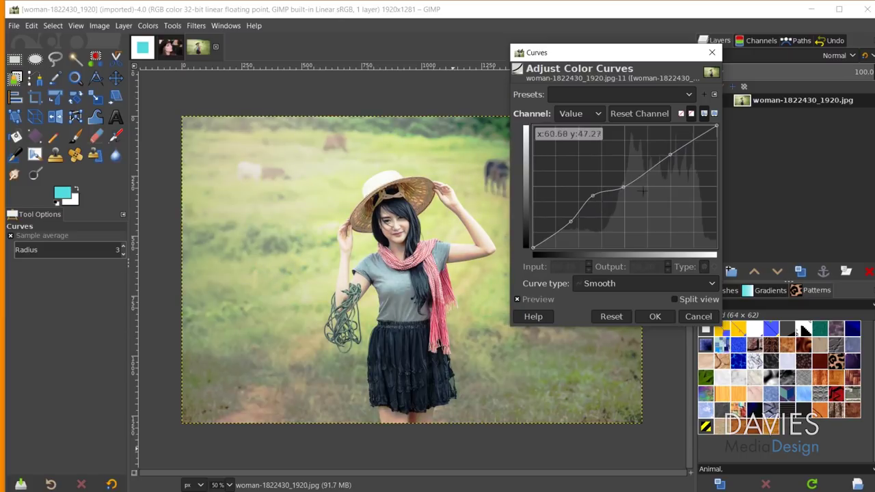
left_click(594, 194)
key("Delete")
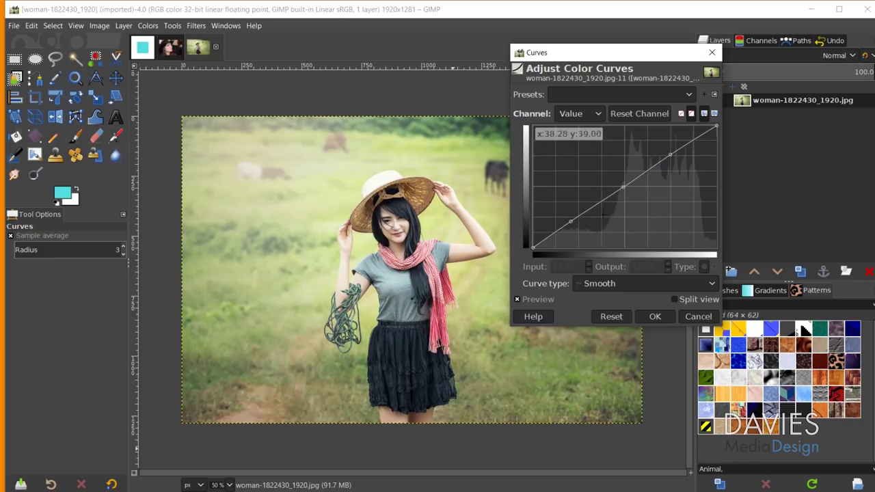
left_click(604, 208)
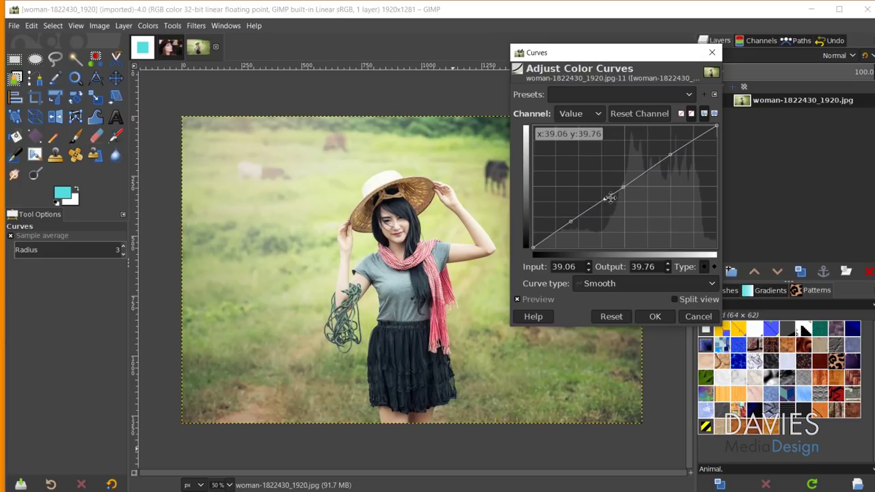
key("Delete")
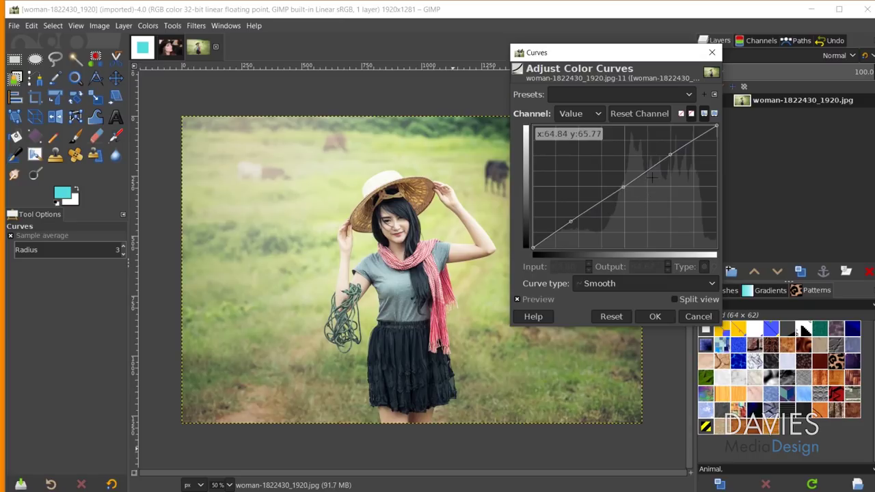
Add a curve point at input 62.50, output 63.29 between the midpoint and upper point, and raise its input to 73.50
left_click_drag(650, 170, 639, 190)
left_click(648, 170)
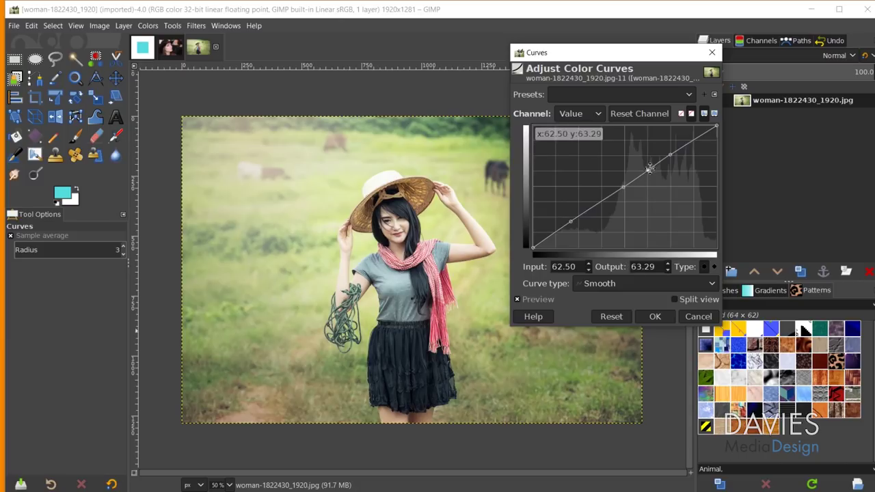
left_click(587, 264)
left_click(588, 264)
left_click(588, 263)
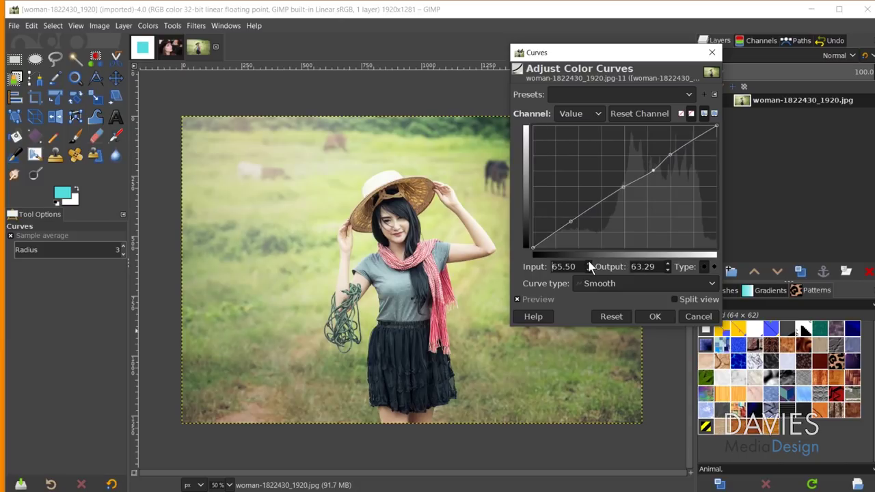
left_click(587, 264)
left_click(588, 263)
left_click(588, 264)
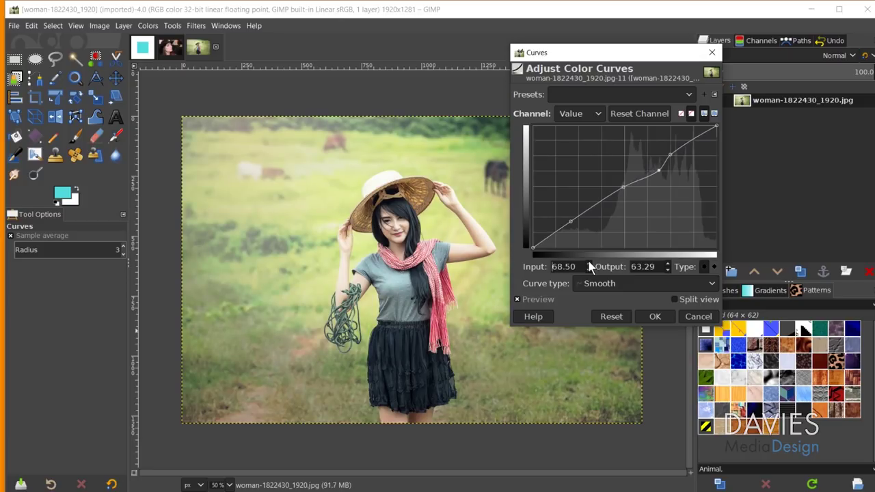
left_click(588, 264)
left_click(587, 264)
left_click(588, 264)
left_click(587, 264)
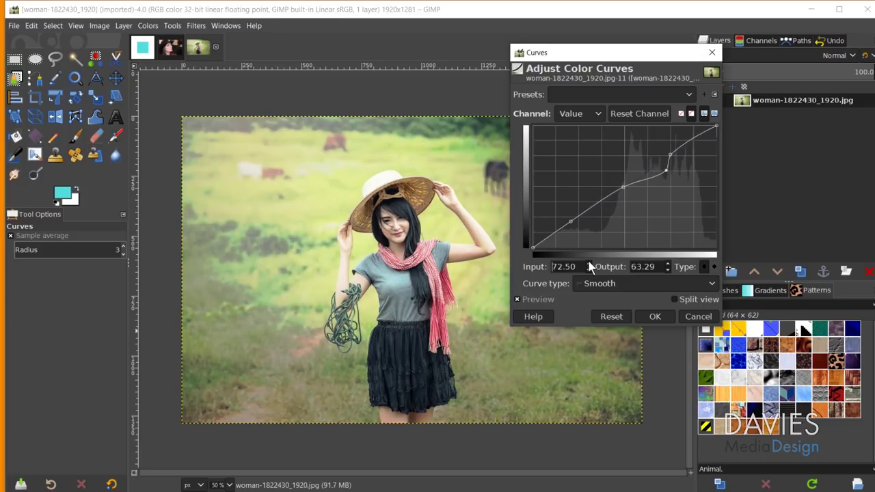
left_click(588, 264)
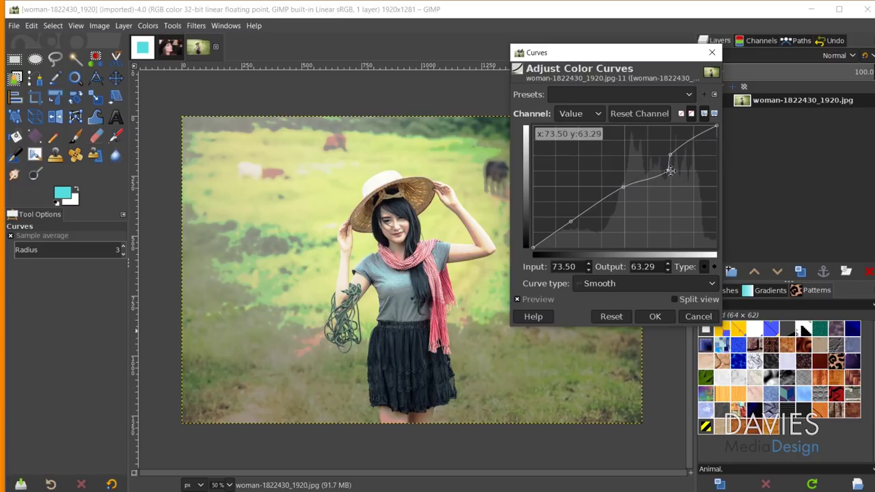
Lower the selected curve point's output value to 54.29
left_click(667, 270)
left_click(667, 269)
left_click(667, 269)
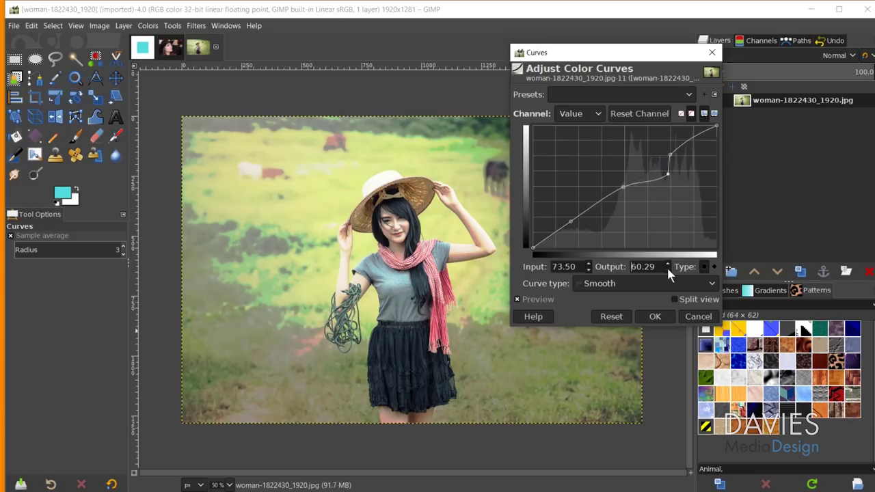
left_click(667, 269)
left_click(667, 269)
left_click(667, 270)
left_click(667, 269)
left_click(667, 269)
left_click(667, 269)
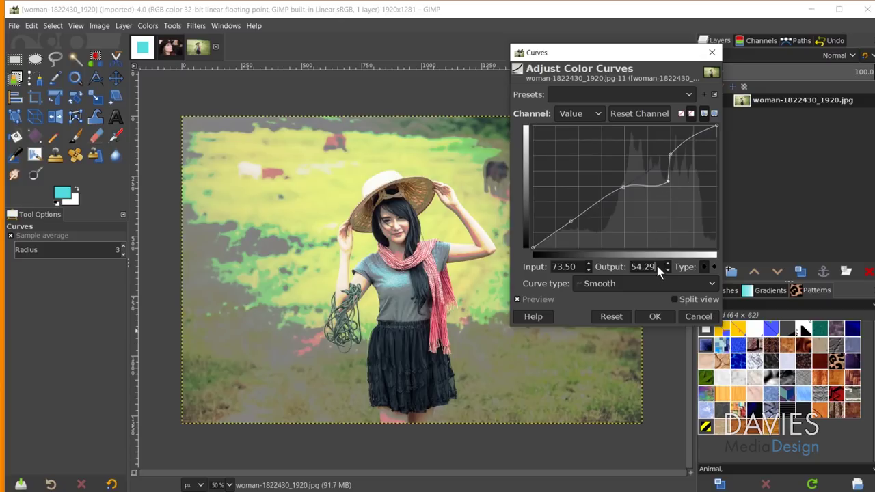
Set the selected curve point's output to 60 and try to set its input to 80
left_click_drag(656, 263, 618, 269)
type("60")
left_click(572, 268)
left_click_drag(572, 268, 547, 270)
type("80")
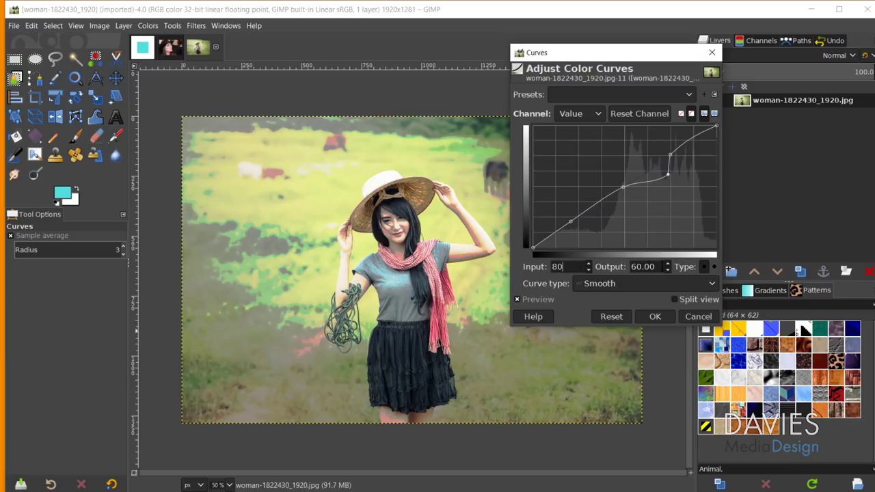
key("Tab")
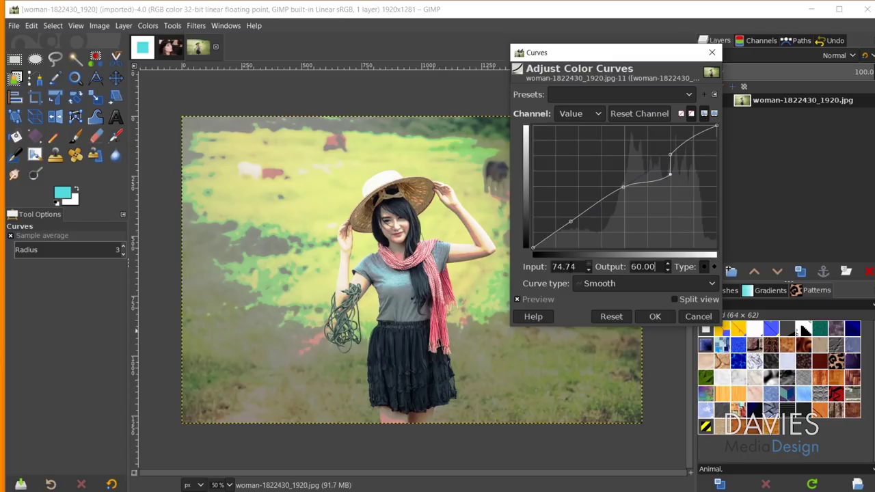
key("shift+Tab")
type("80")
key("Tab")
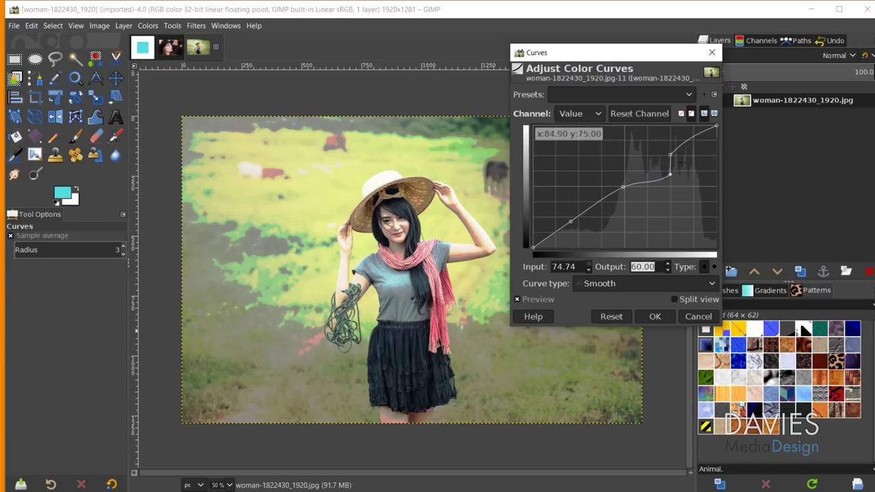
Reduce the selected curve point's input to 68
left_click(588, 270)
left_click(588, 270)
left_click(589, 270)
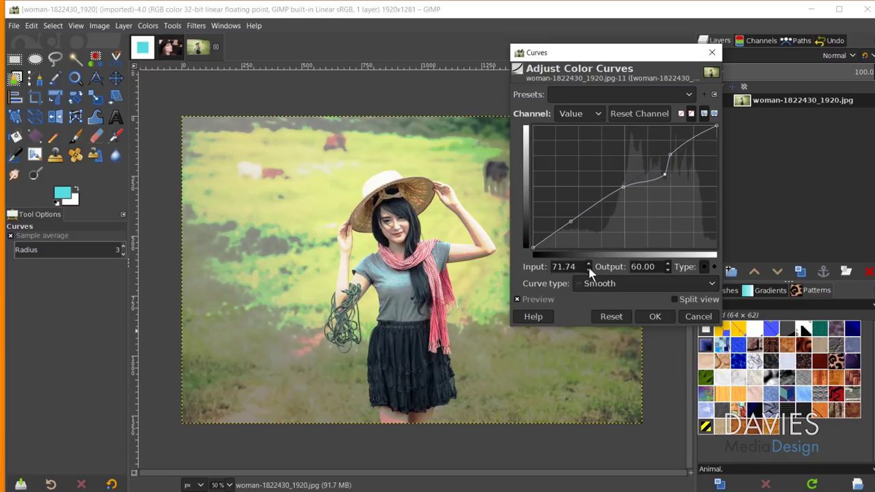
double_click(577, 266)
type("68")
key("Tab")
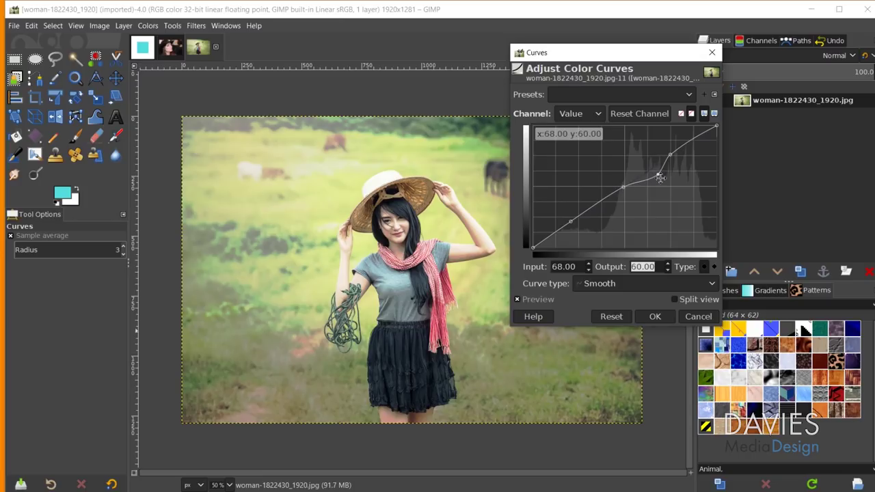
Convert the Value curve's points to the corner type and reset the curves adjustment
left_click(714, 267)
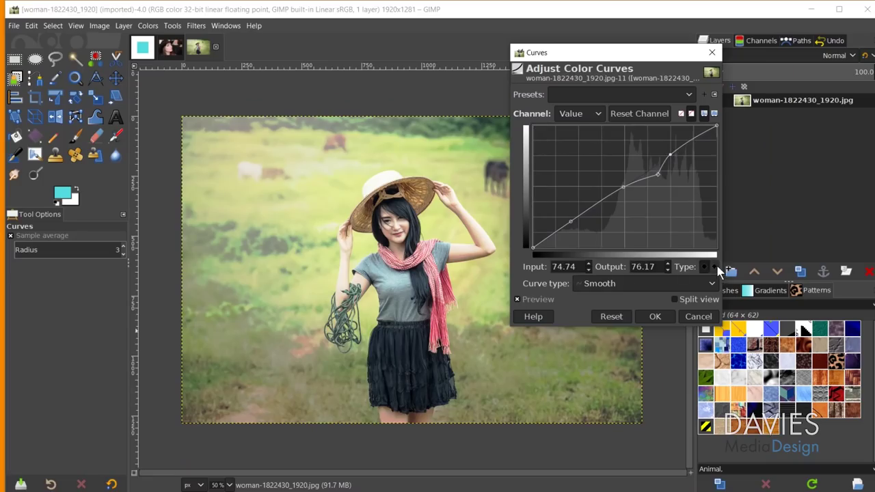
left_click(624, 186)
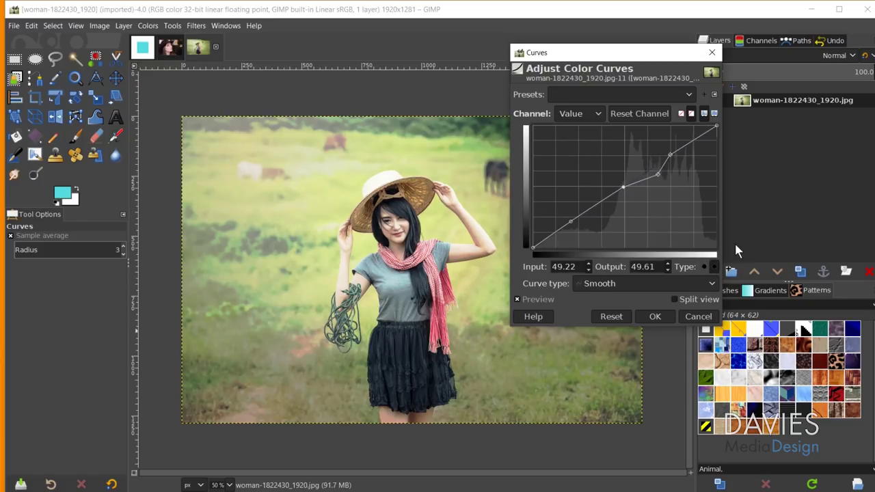
left_click(617, 317)
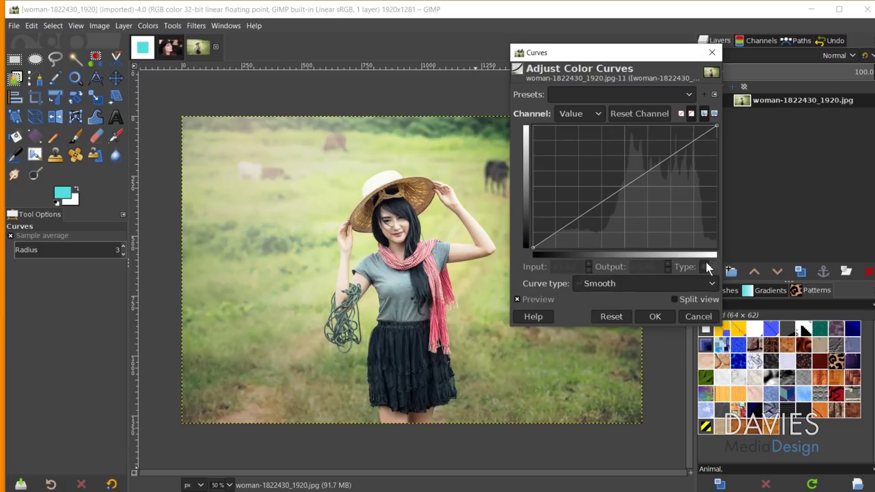
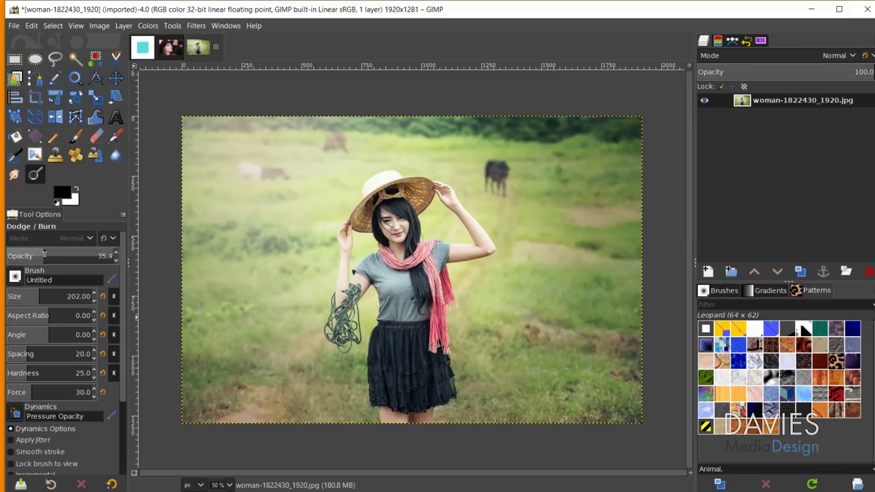
Burn the woman's face with a stroke from her cheek to her mouth at opacity 30 and brush size 202
scroll(123, 302, "down", 3)
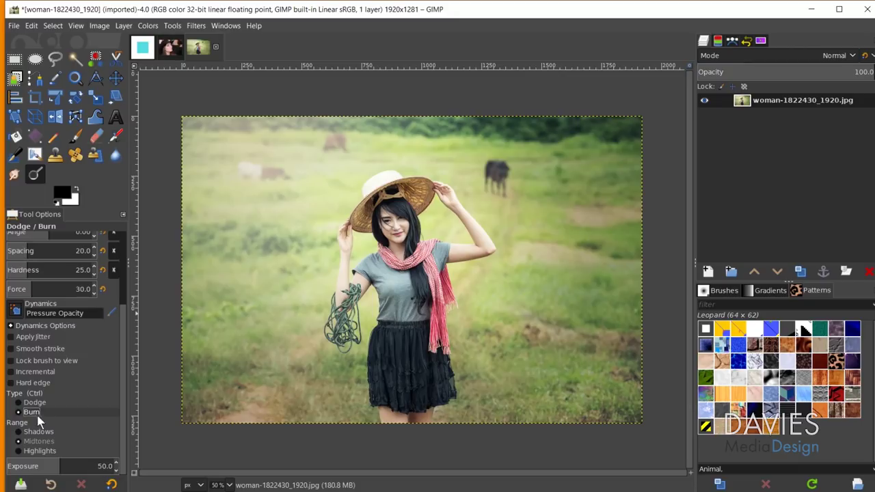
scroll(125, 384, "up", 3)
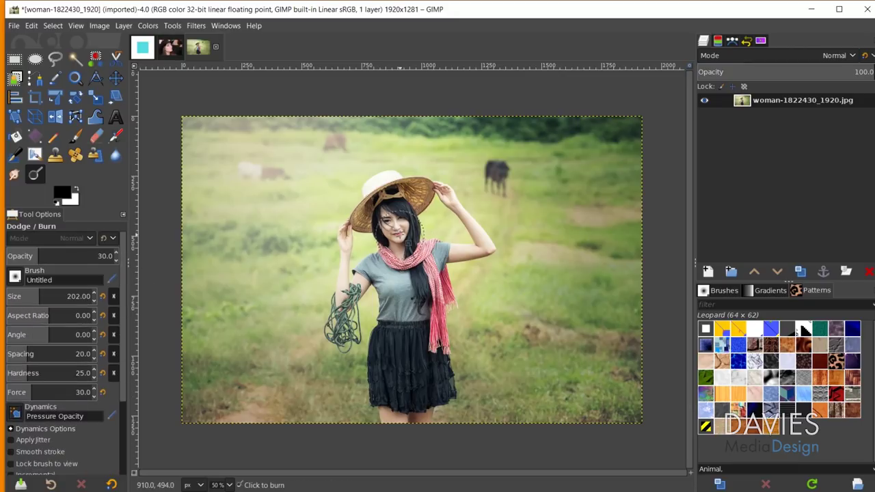
scroll(493, 285, "up", 4)
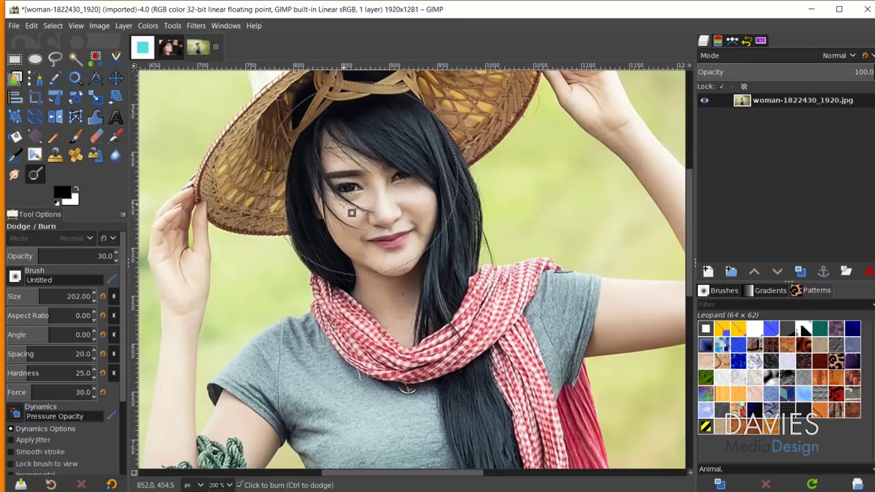
mouse_move(351, 212)
left_mouse_down()
mouse_move(375, 245)
mouse_move(414, 226)
mouse_move(397, 183)
mouse_move(352, 193)
mouse_move(352, 236)
mouse_move(416, 222)
mouse_move(390, 231)
left_mouse_up()
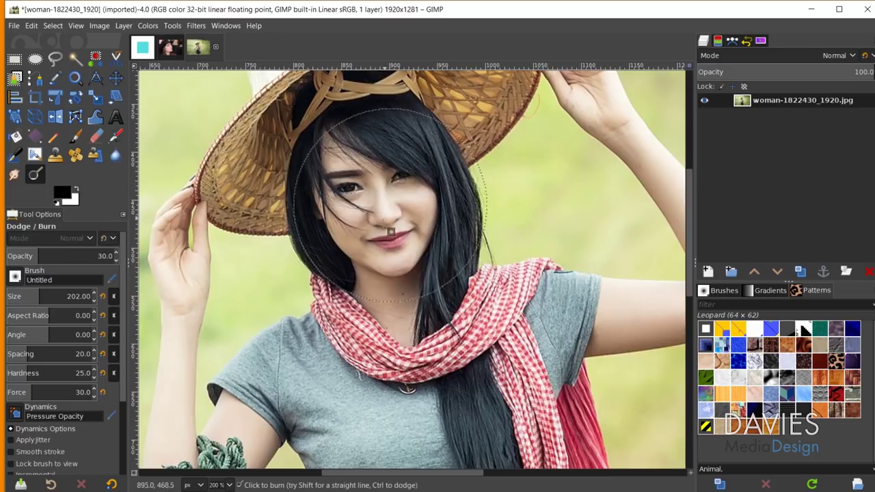
Set the Dodge / Burn tool's opacity to 43.5 and brush size to 22, and enable Incremental
left_click_drag(39, 255, 53, 256)
left_click_drag(75, 296, 15, 294)
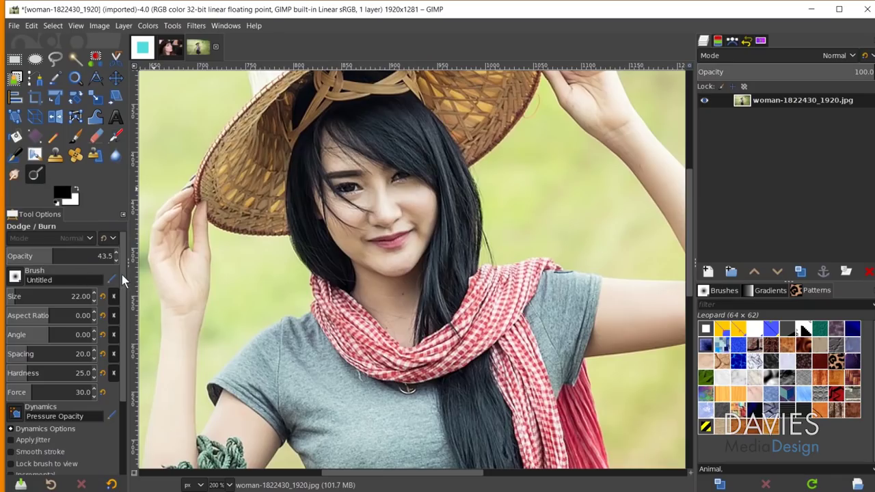
scroll(116, 308, "down", 5)
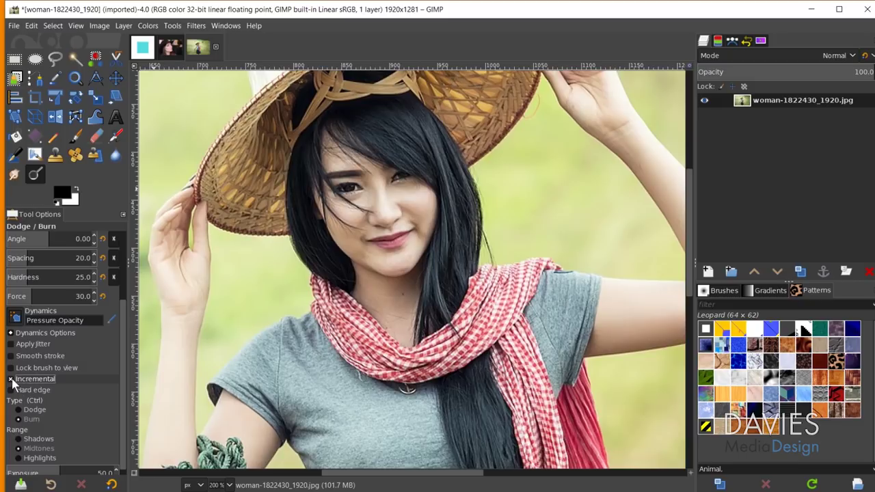
Try an incremental burn stroke across the woman's cheek at opacity 43.5 and size 22, and undo it
scroll(124, 344, "up", 5)
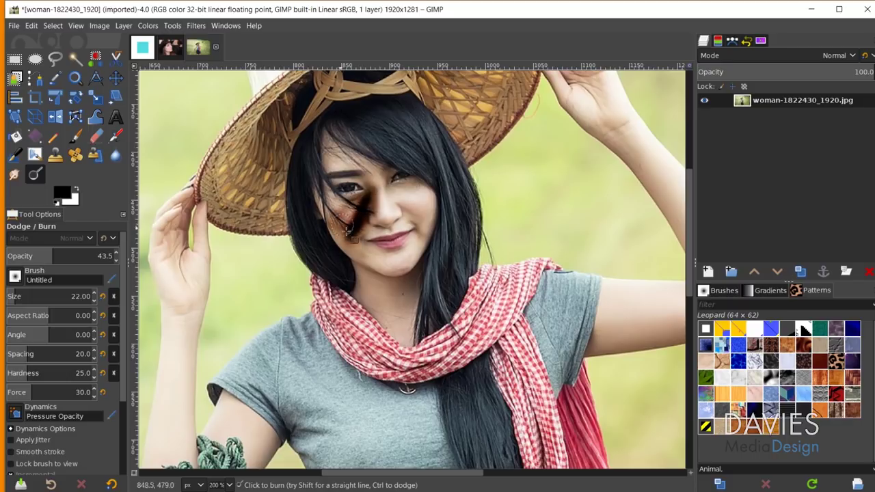
key("ctrl+z")
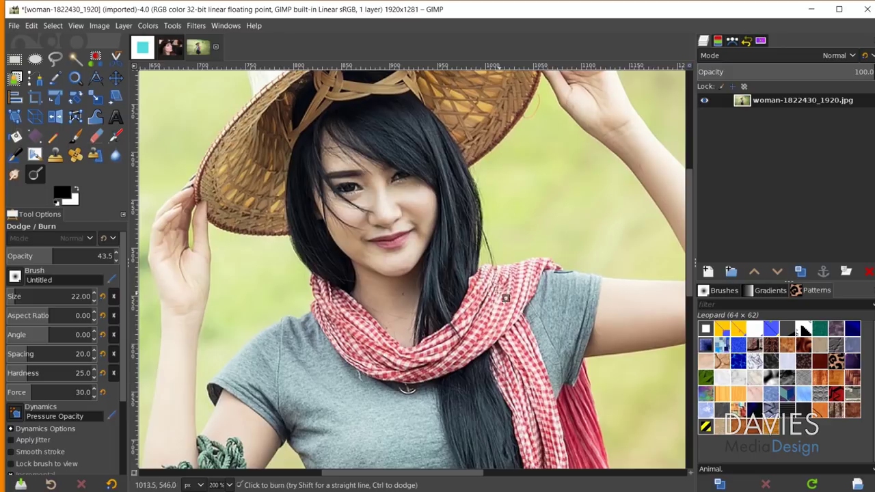
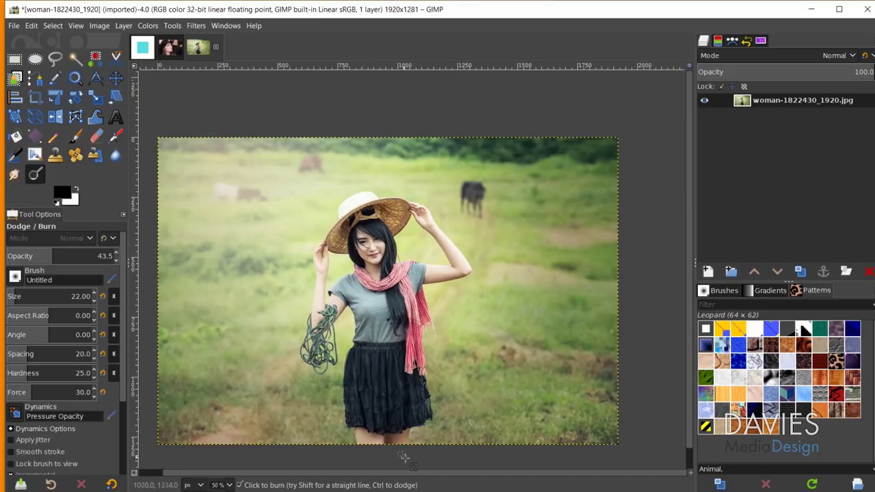
Draw a closed free selection around the woman's hat, arms and shoulders on the whole photo, and discard it
scroll(273, 387, "up", 1)
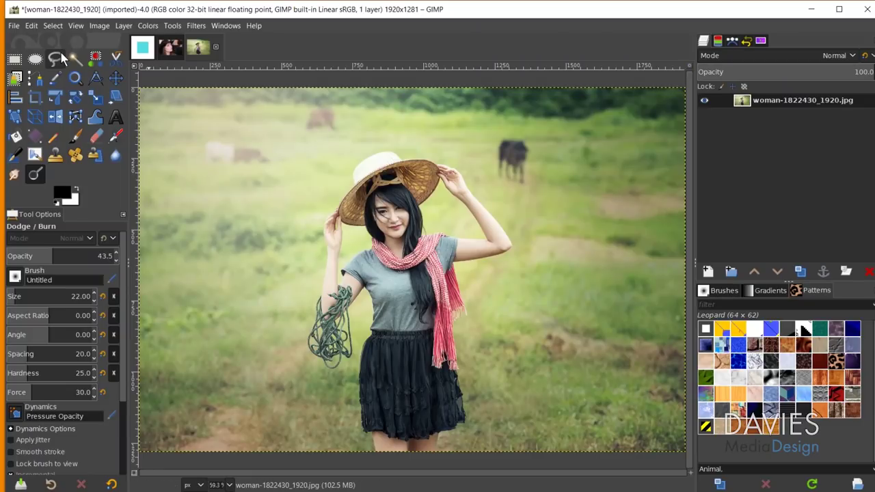
left_click(55, 59)
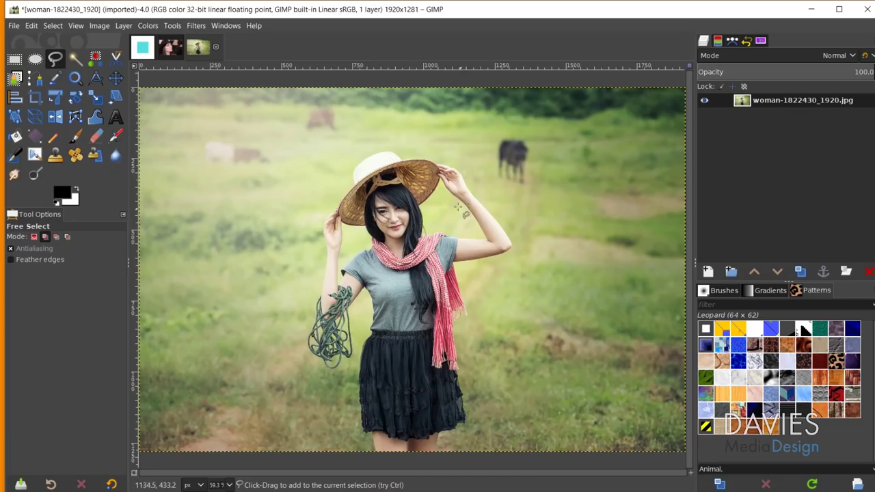
mouse_move(396, 130)
left_mouse_down()
mouse_move(333, 155)
mouse_move(299, 221)
left_mouse_up()
mouse_move(324, 280)
left_mouse_down()
mouse_move(456, 263)
mouse_move(507, 272)
mouse_move(521, 243)
mouse_move(471, 154)
left_mouse_up()
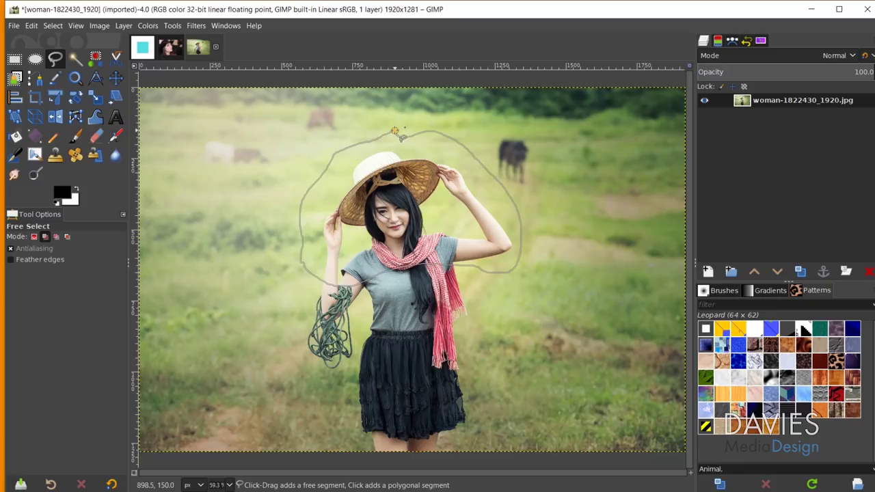
left_click(395, 130)
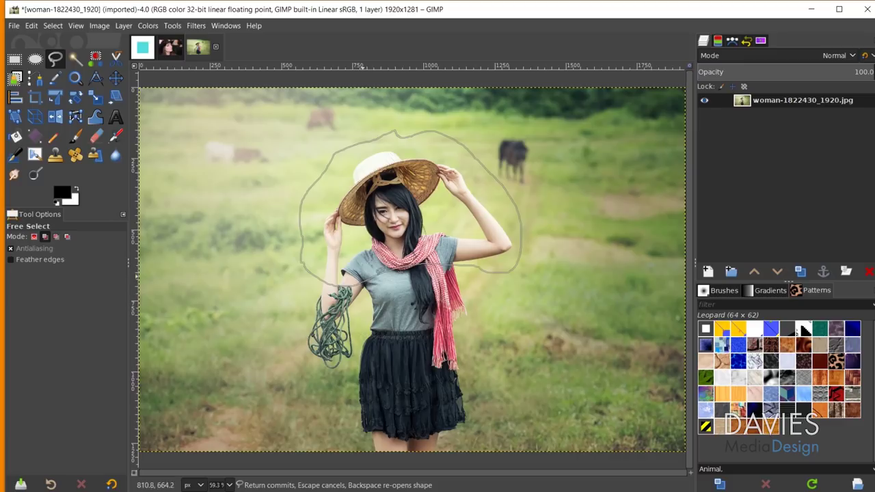
key("Return")
key("Return")
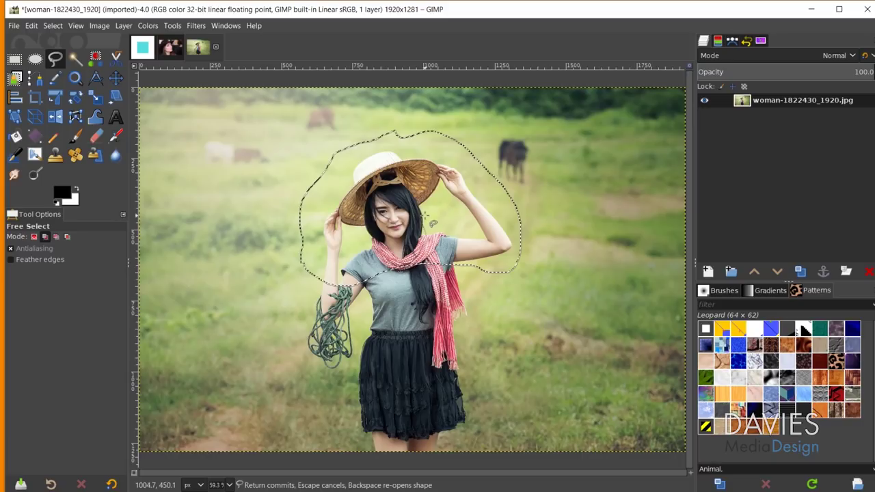
key("Escape")
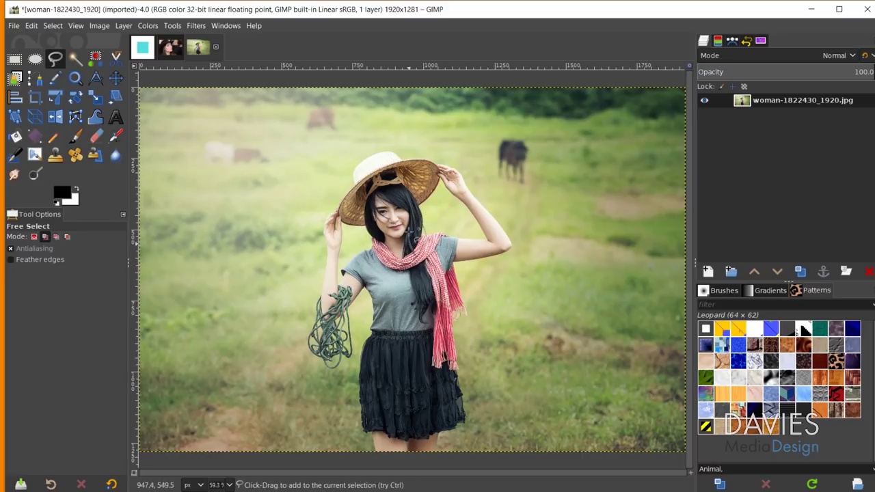
Outline the woman's upper body, down to her waist, with another free selection, commit it, and deselect it
mouse_move(377, 136)
left_mouse_down()
mouse_move(325, 192)
mouse_move(365, 311)
mouse_move(511, 282)
left_mouse_up()
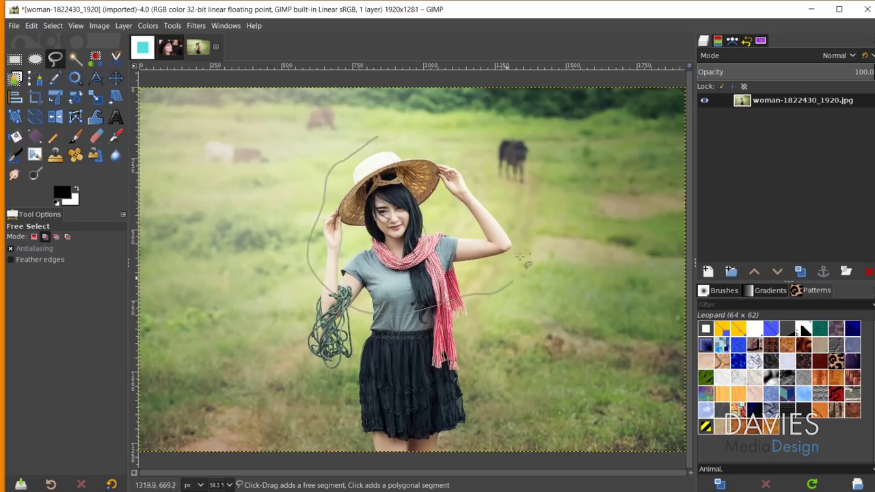
left_click(377, 137)
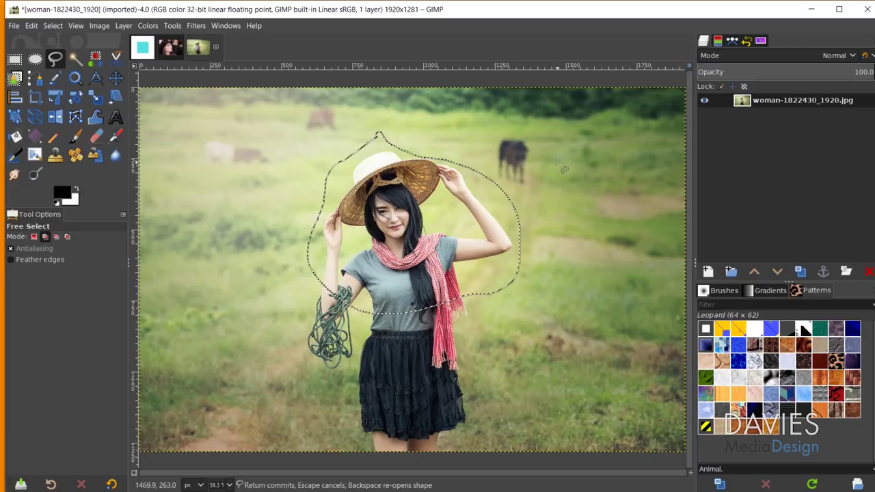
key("Return")
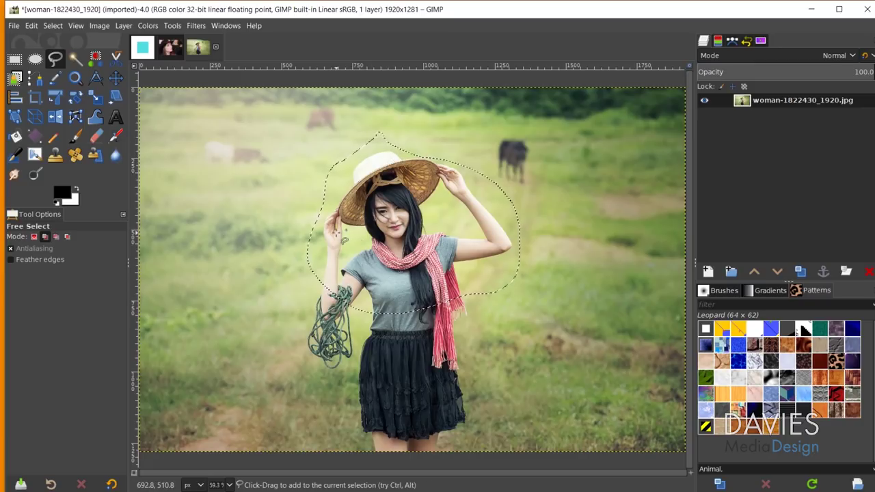
key("ctrl+shift+a")
Free-select a region that loops around the woman's upper body and continues in a wide loop across the field, and commit it
mouse_move(385, 138)
left_mouse_down()
mouse_move(332, 162)
mouse_move(304, 229)
left_mouse_up()
mouse_move(500, 199)
left_mouse_down()
mouse_move(447, 154)
mouse_move(402, 138)
left_mouse_up()
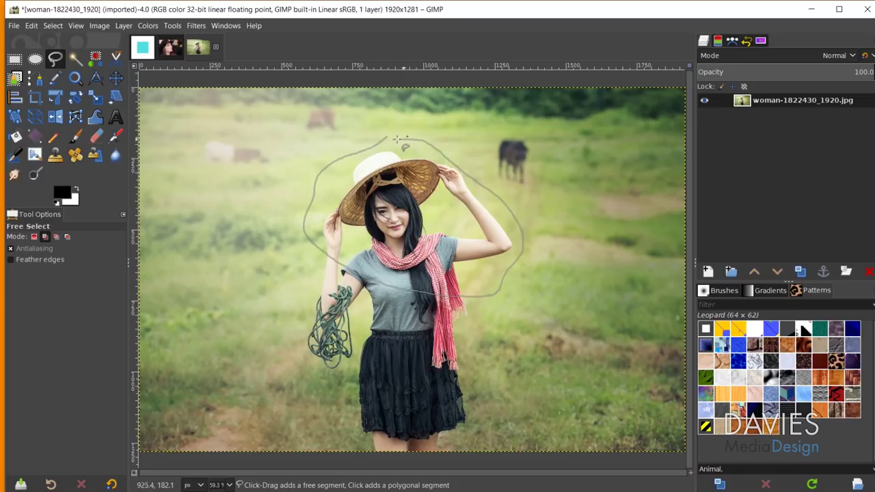
left_click(386, 137)
key("Return")
left_click_drag(386, 137, 471, 128)
mouse_move(545, 104)
left_mouse_down()
mouse_move(293, 106)
mouse_move(175, 308)
left_mouse_up()
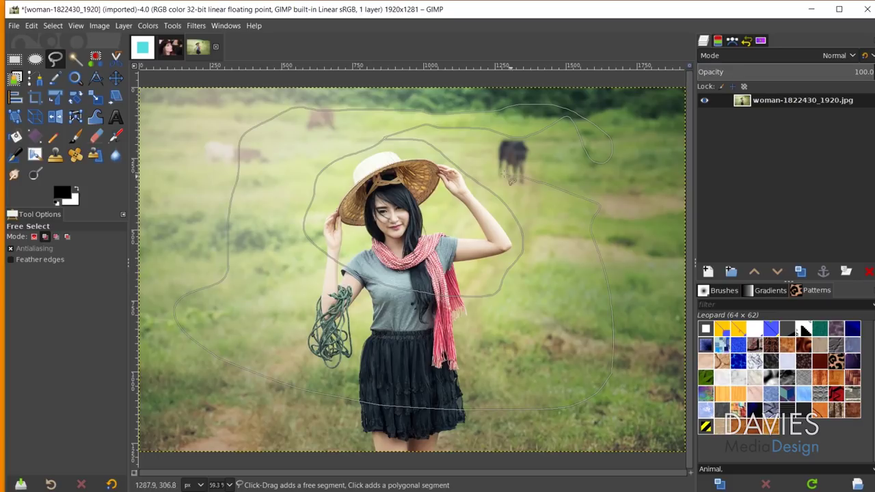
left_click(384, 137)
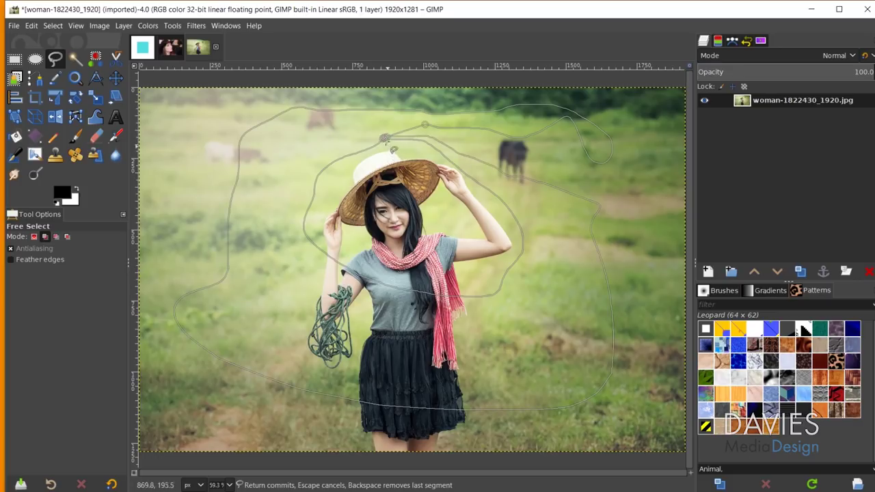
left_click(385, 138)
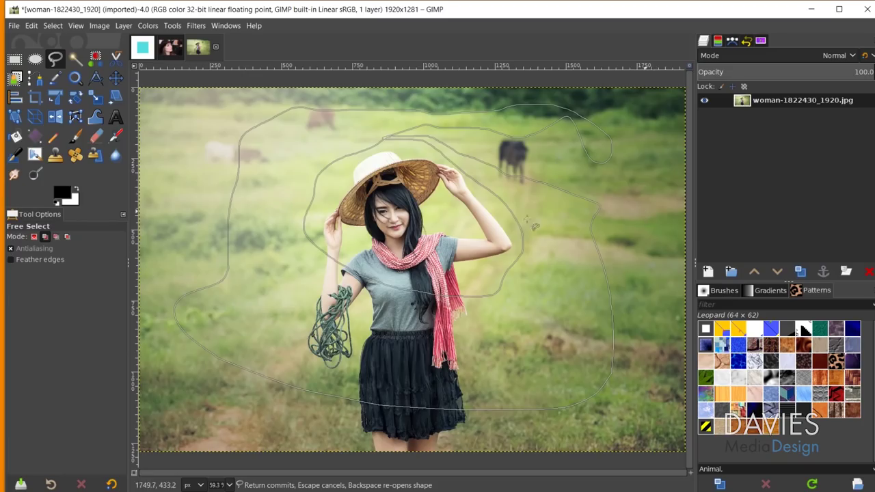
key("Return")
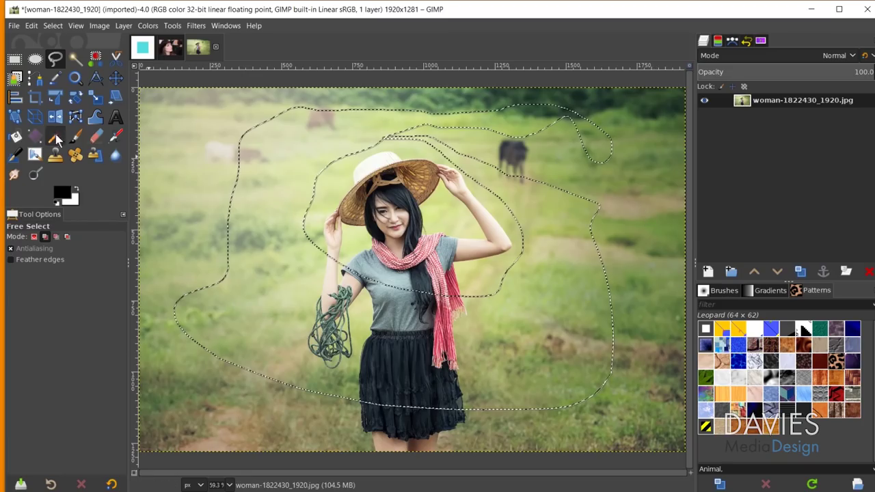
Add a transparent layer named Painting and bucket-fill the selected region on it with the black foreground color
left_click(17, 137)
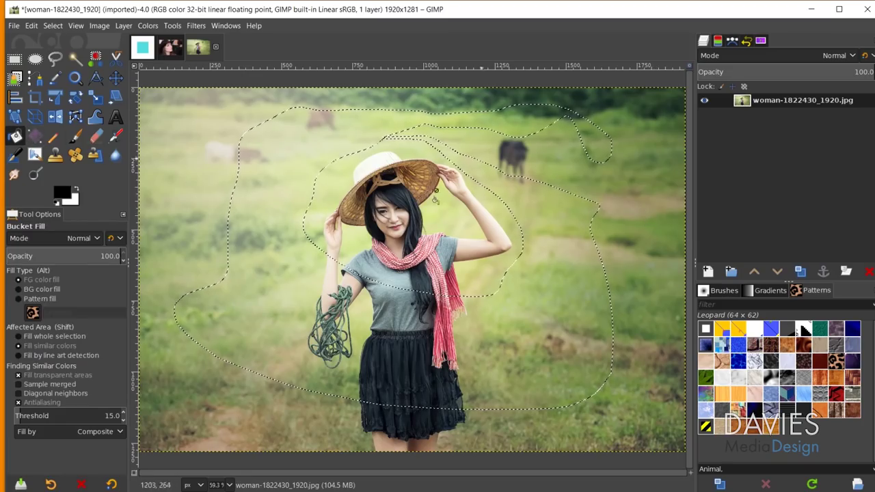
left_click(709, 271)
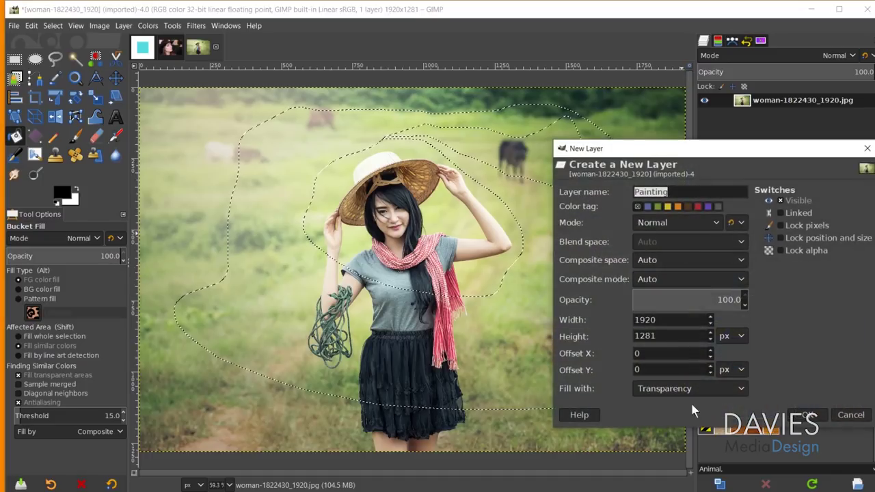
left_click(808, 415)
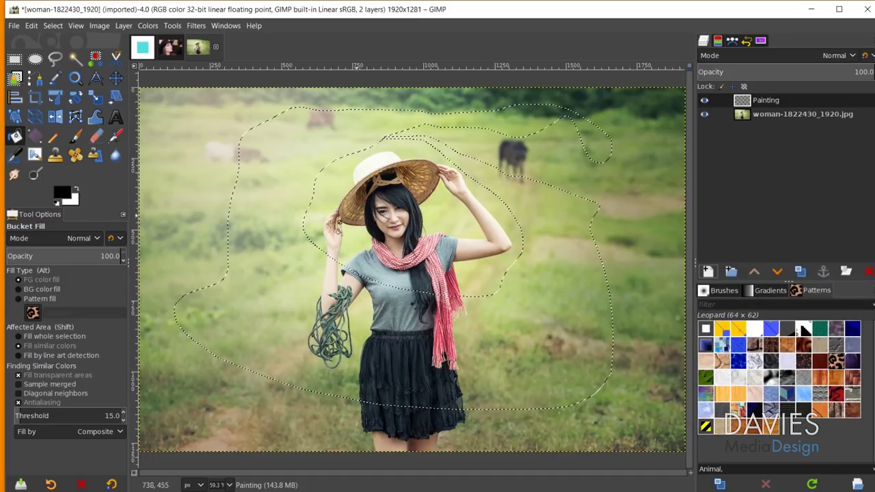
left_click(316, 298)
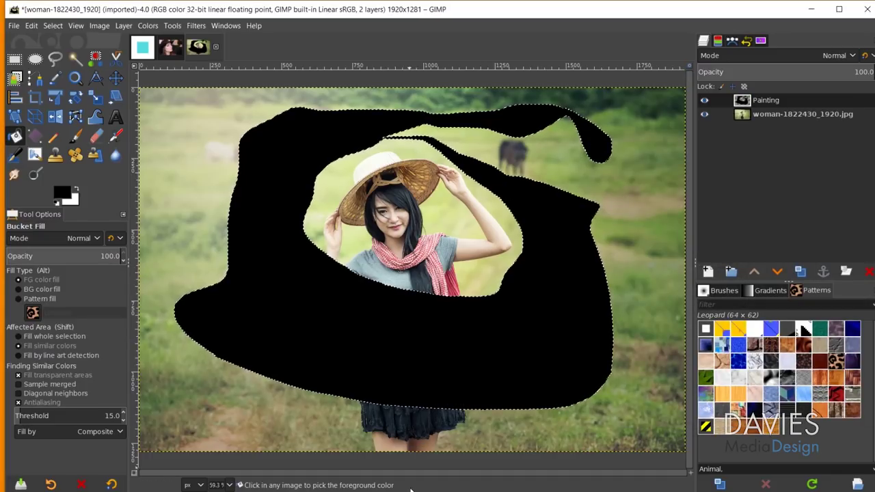
Clear the selection and delete the Painting layer
key("shift")
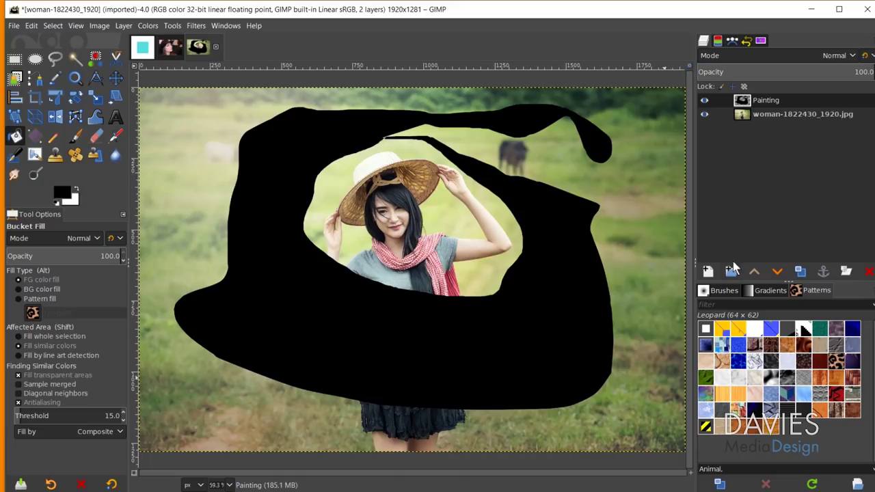
left_click(869, 272)
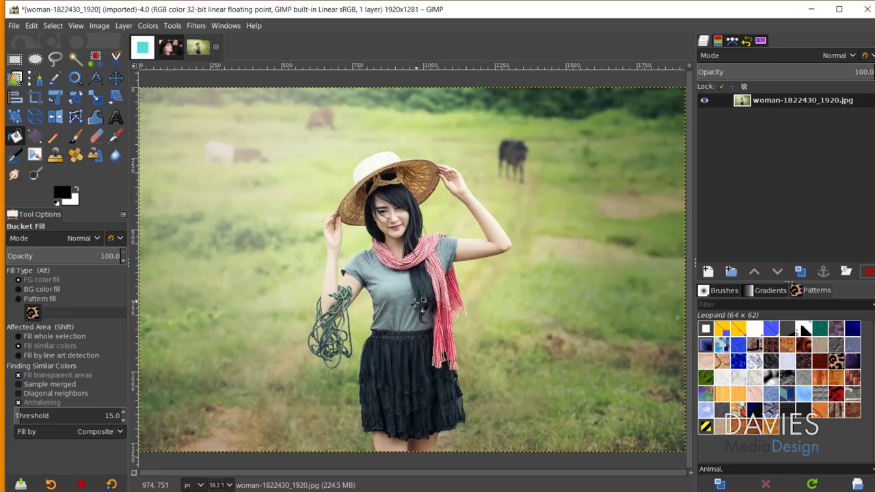
Switch to the turquoise square image, open the Offset settings for the Square copy layer and move them clear of the canvas
left_click(142, 46)
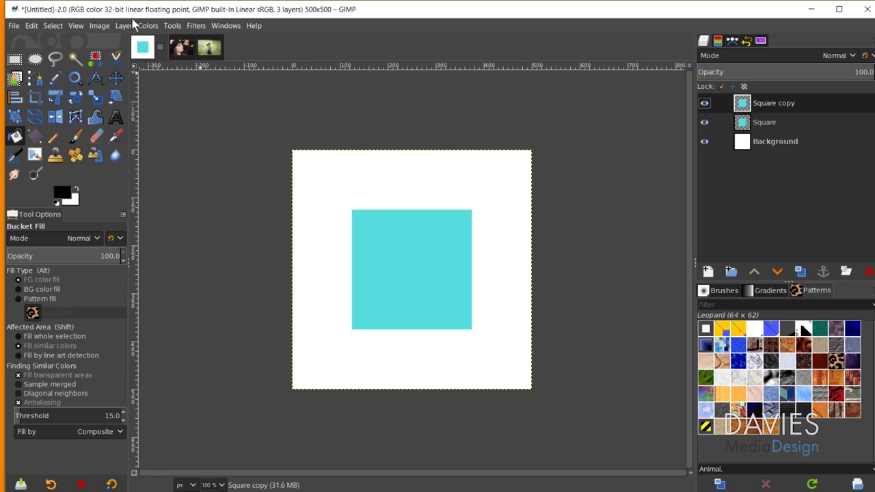
left_click(124, 26)
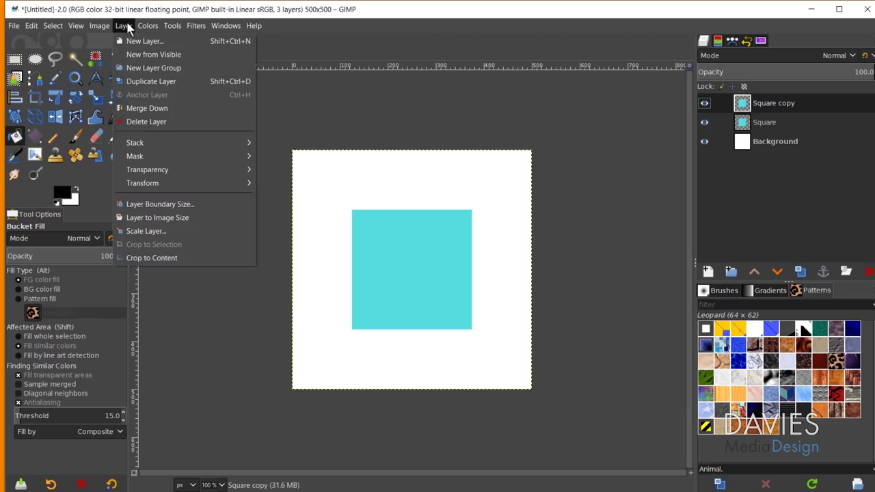
mouse_move(188, 180)
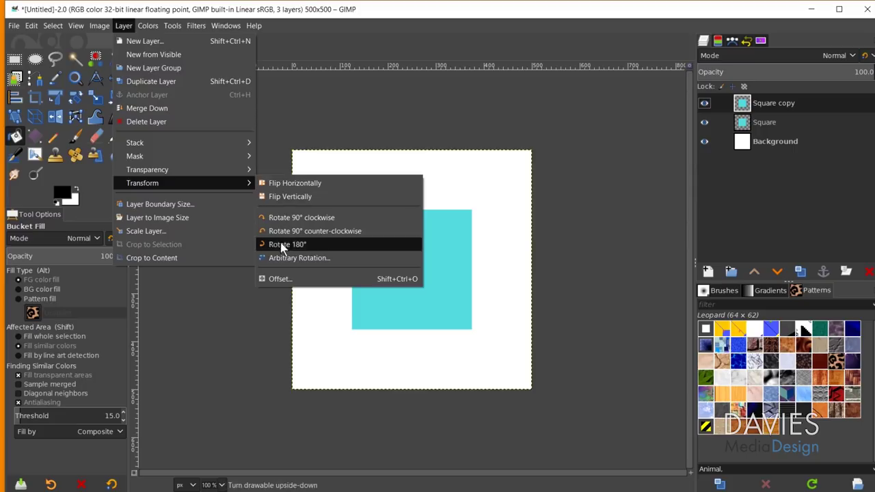
left_click(290, 278)
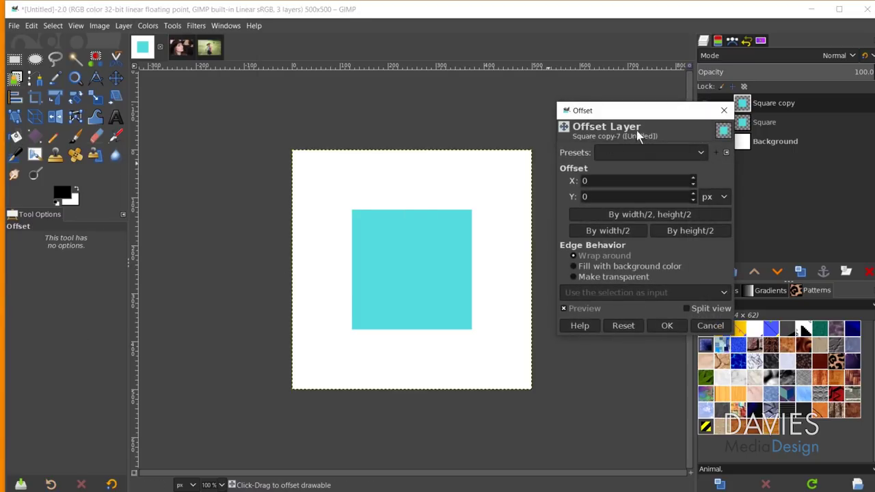
left_click_drag(623, 111, 615, 92)
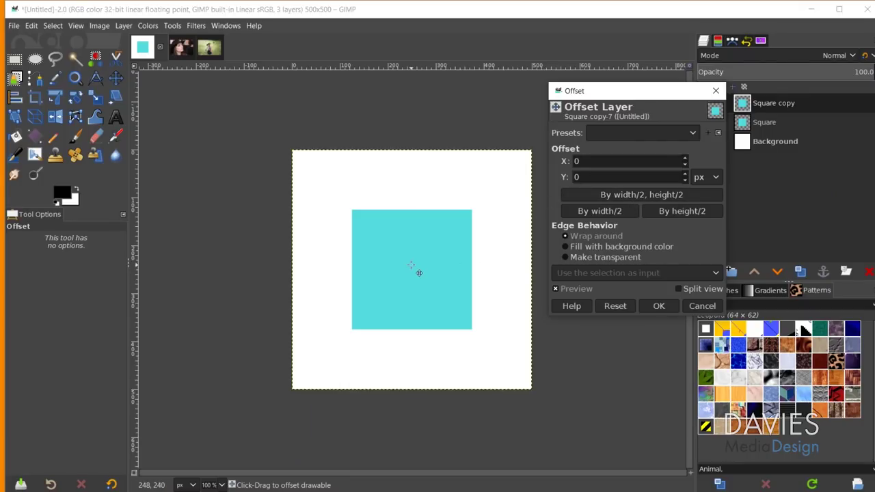
Offset the Square copy layer freehand on the canvas to about X 250 and Y -245 px, and reset the offset
left_click_drag(410, 265, 571, 137)
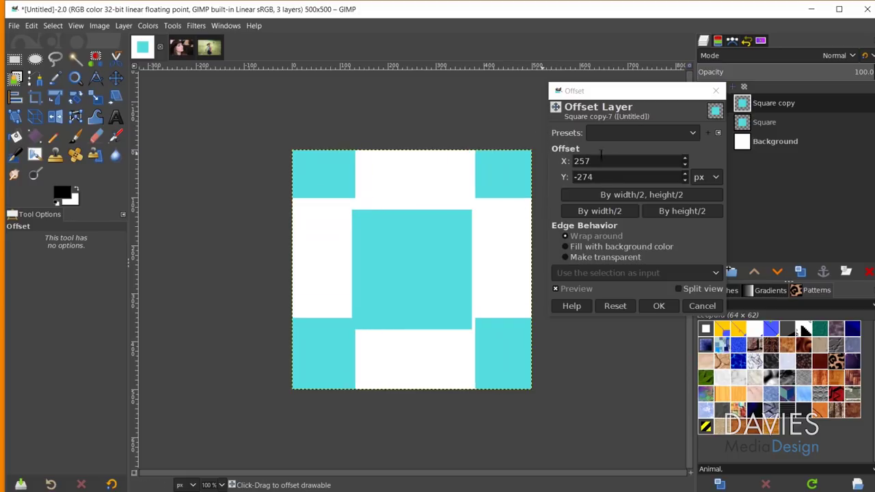
mouse_move(506, 162)
left_mouse_down()
mouse_move(504, 176)
mouse_move(510, 174)
left_mouse_up()
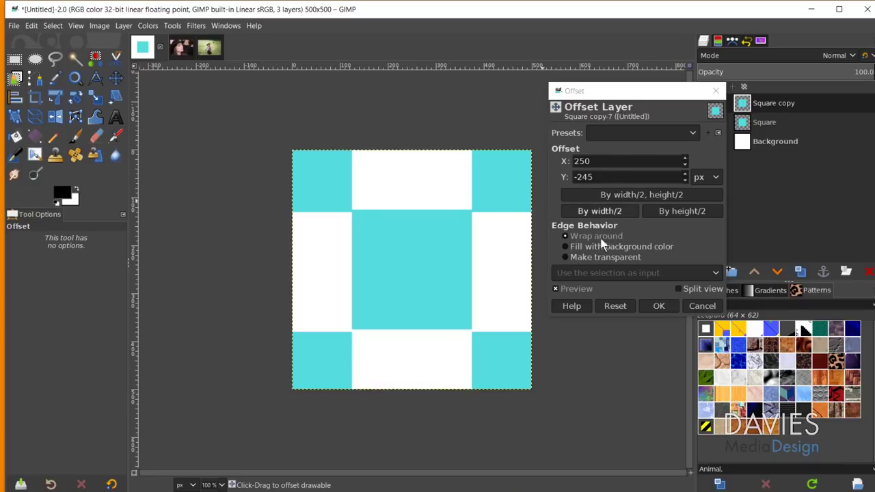
left_click(615, 306)
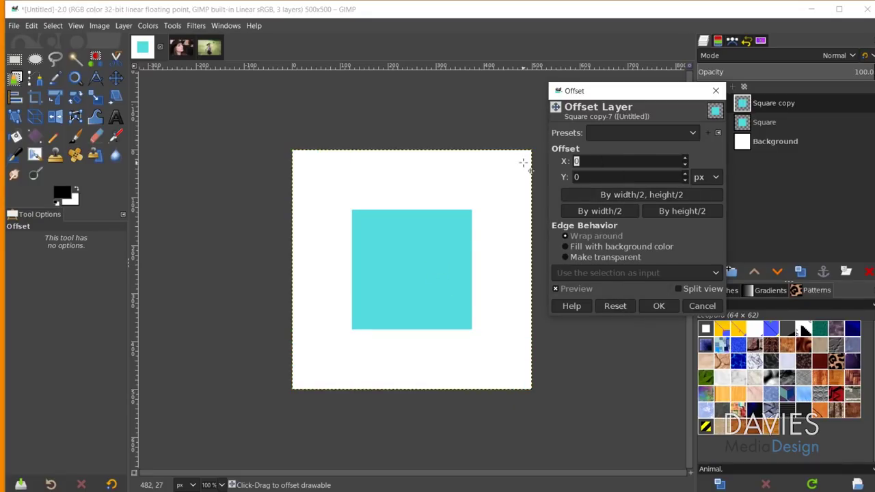
Set the layer offset to X 400 and Y 200 px and view the available measurement units
left_click(586, 177)
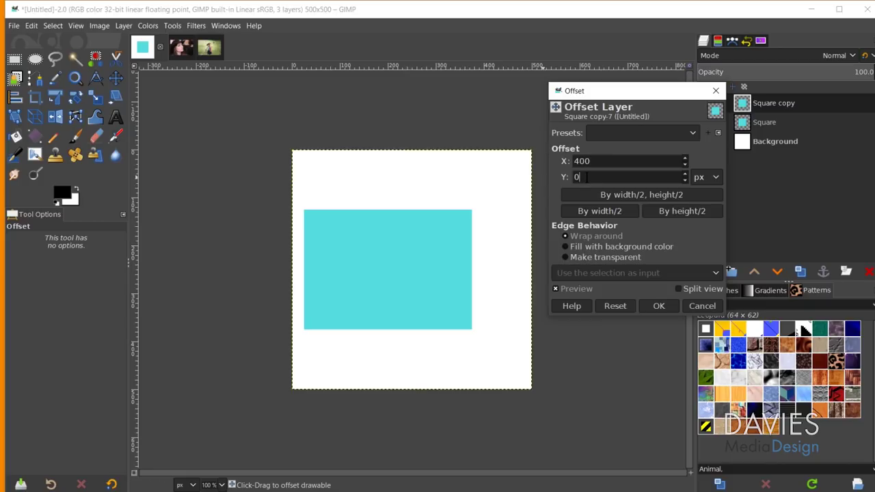
left_click(617, 162)
left_click(709, 178)
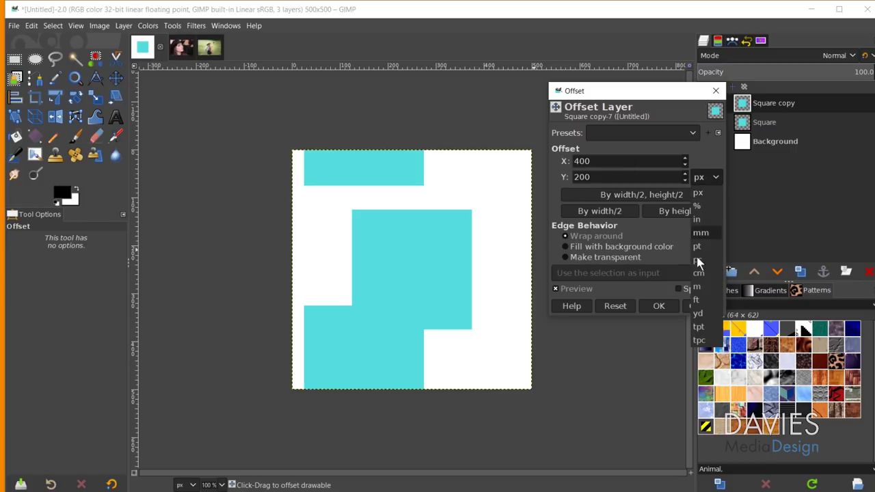
left_click(711, 177)
Reset the offset values and offset the Square copy layer by half its width and half its height
left_click(614, 306)
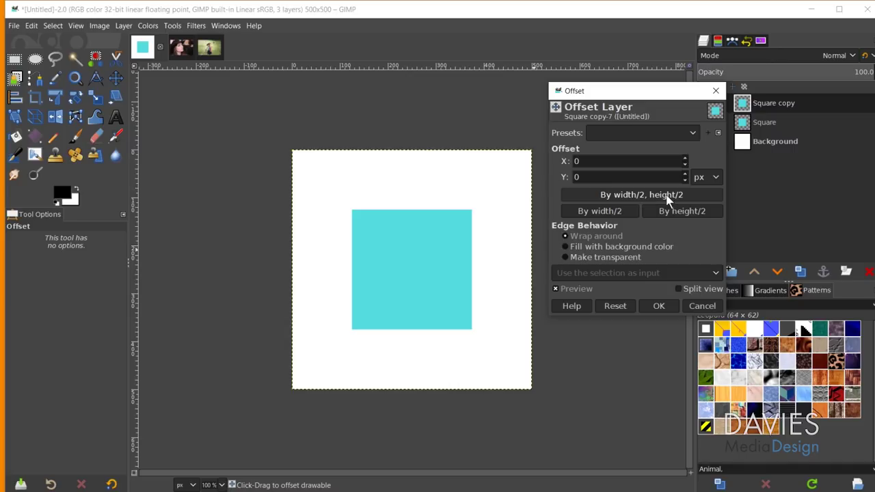
left_click(659, 194)
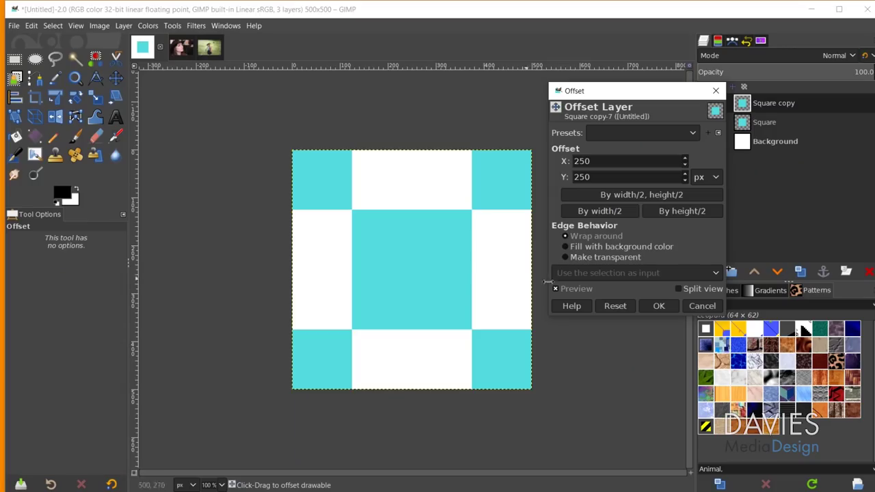
Reset the offset and shift the Square copy layer by half its width and by half its height separately
left_click(613, 306)
left_click(619, 213)
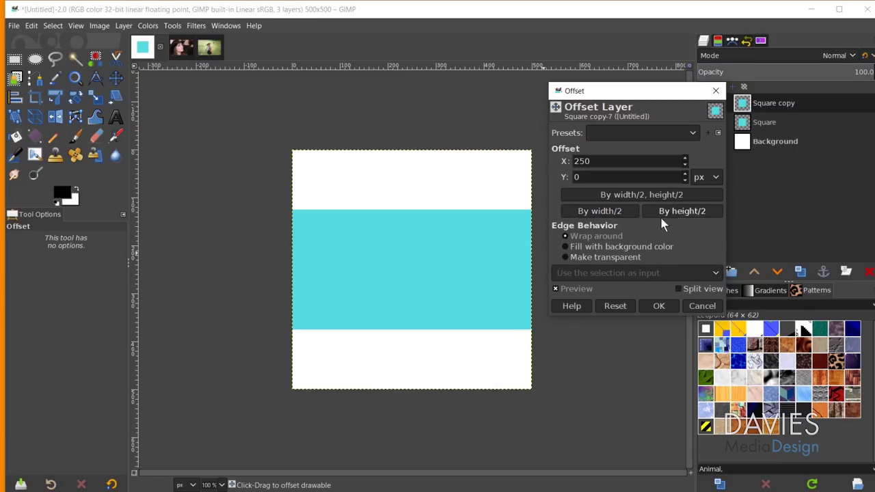
left_click(684, 211)
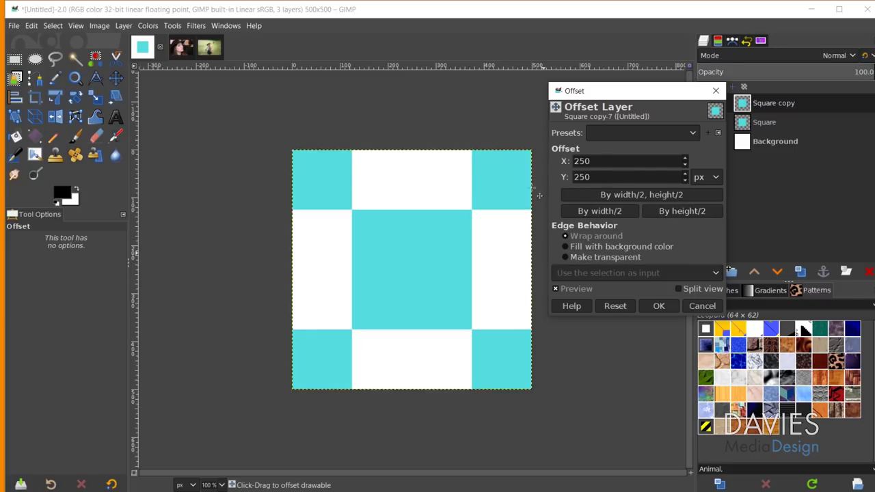
Clear the offset, shift the layer freehand to about X 253 and Y -244 px with Wrap around edges, and reset it
key("ctrl+z")
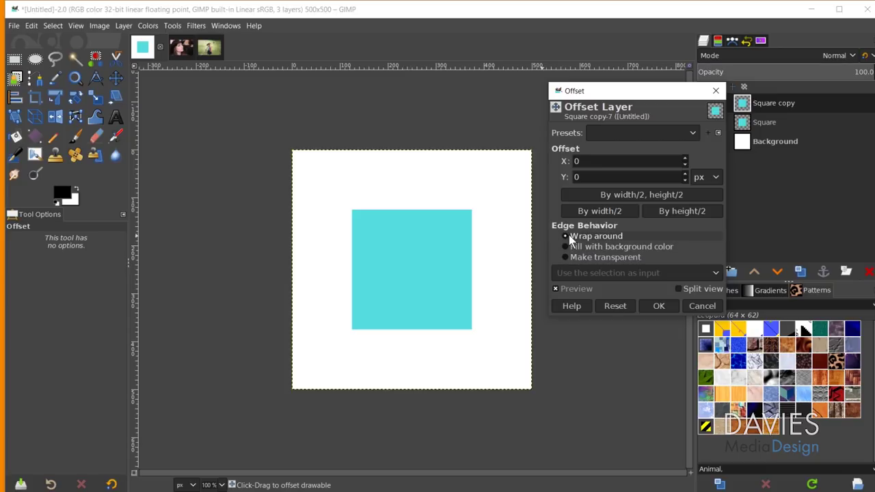
left_click_drag(439, 245, 540, 146)
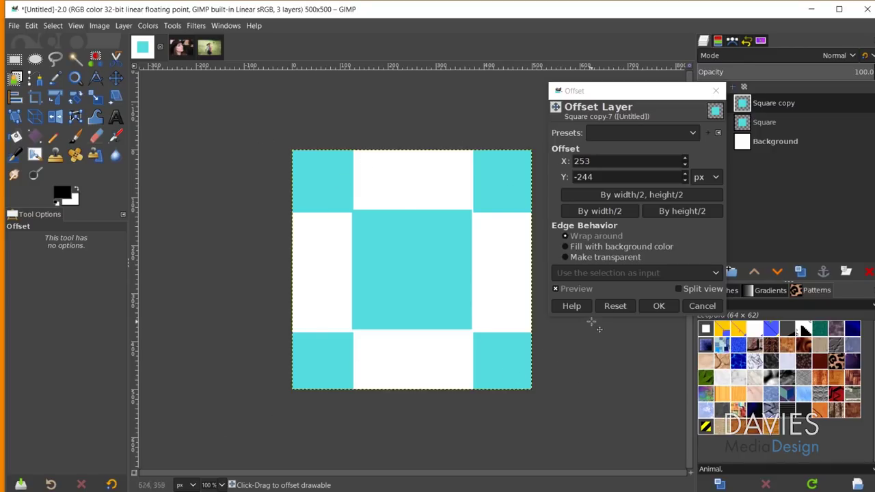
left_click(612, 308)
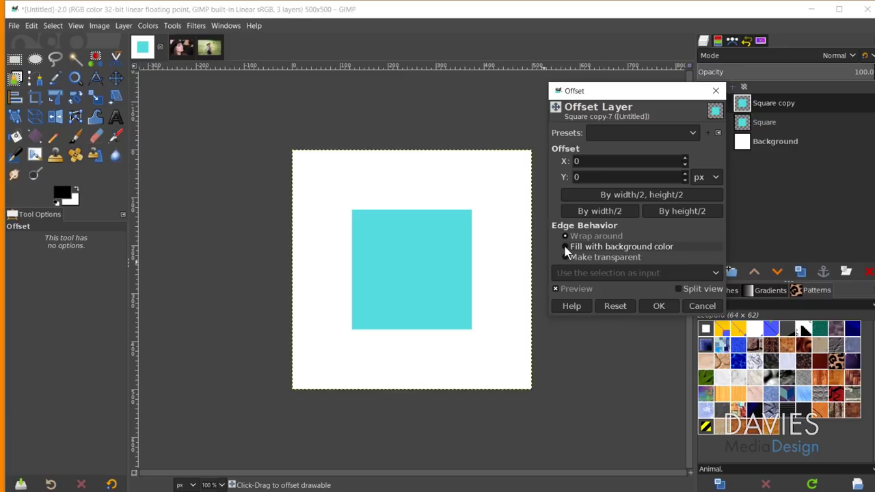
Use Fill with background color as the edge behavior and offset the layer freehand to about X 224 and Y -279 px
left_click_drag(410, 259, 475, 205)
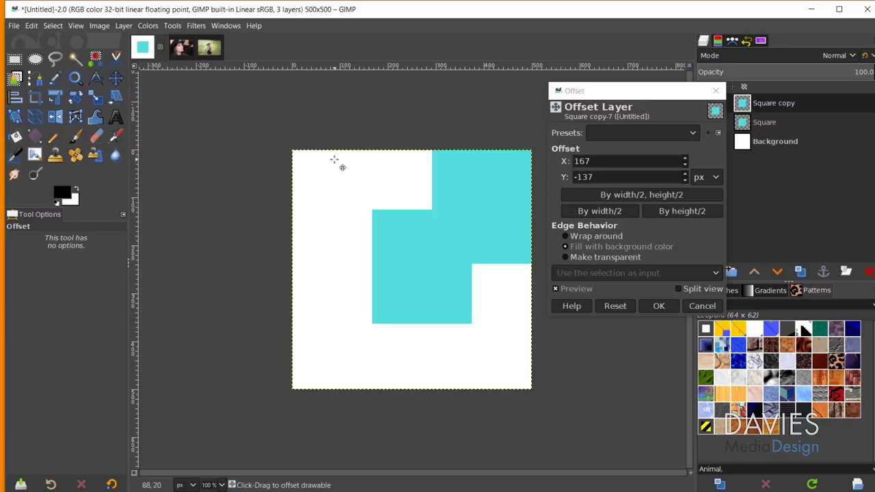
left_click_drag(489, 185, 456, 200)
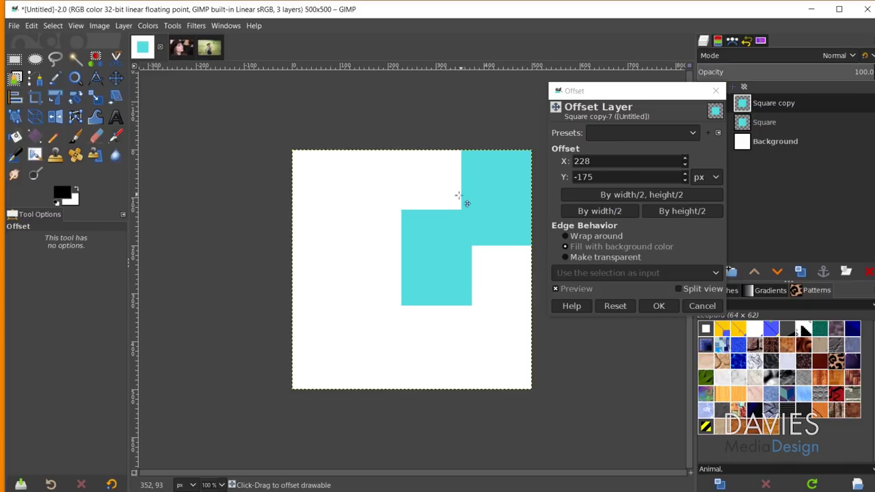
left_click_drag(507, 220, 504, 149)
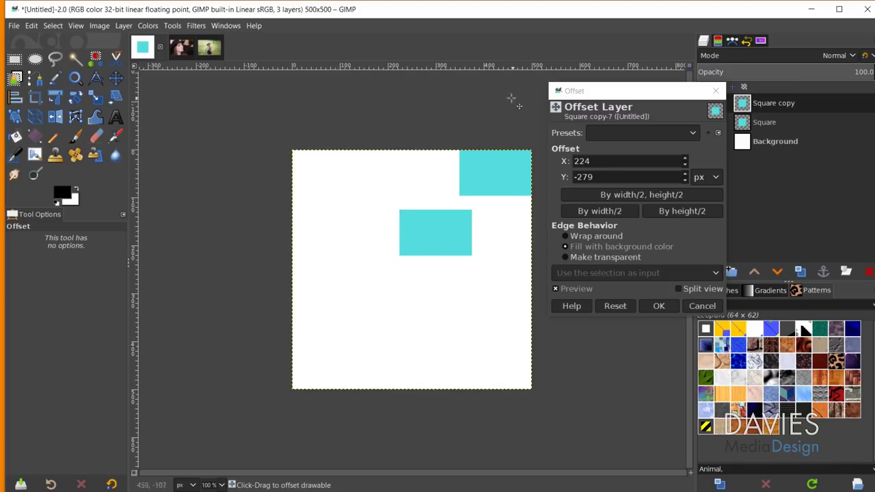
Use Make transparent as the edge behavior, offset the layer freehand to about X 248 and Y -257 px, and reset the settings
left_click(564, 257)
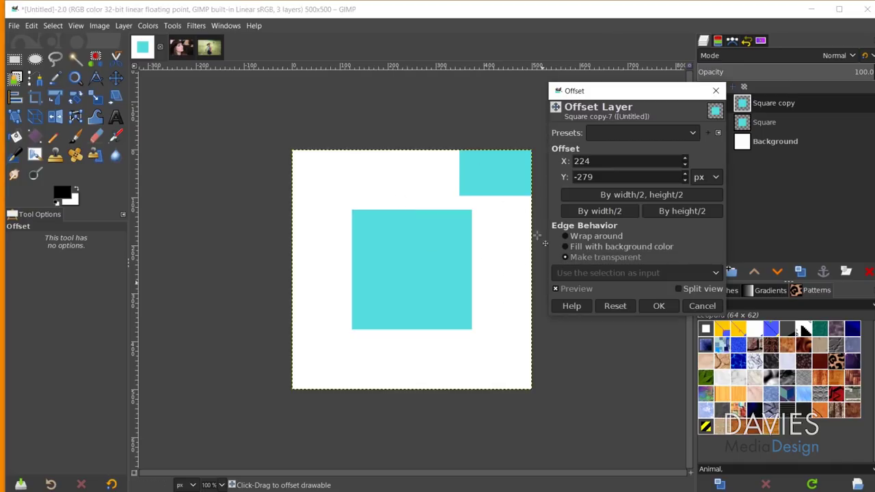
left_click_drag(505, 189, 530, 198)
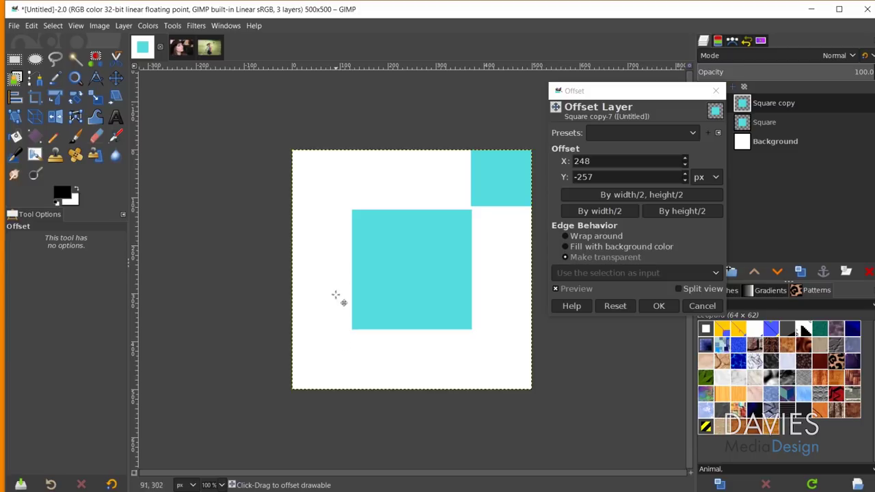
left_click(615, 306)
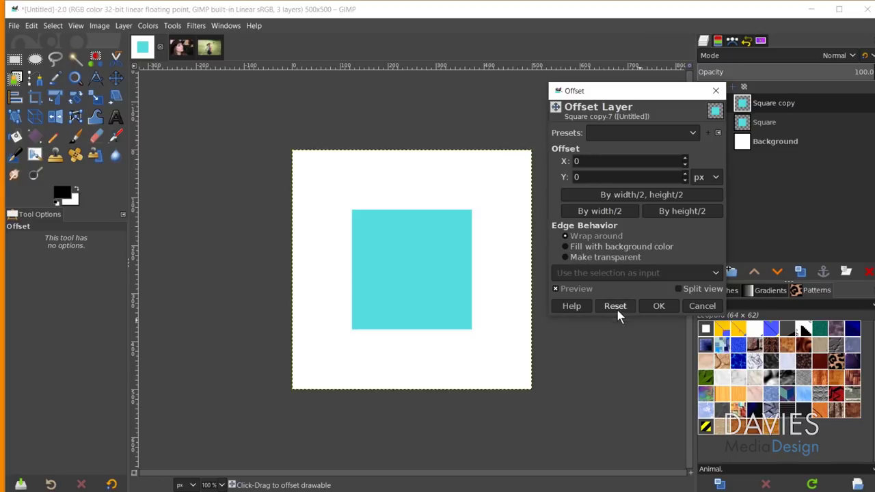
Offset the Square copy layer by half its width and half its height and apply the offset
left_click(666, 198)
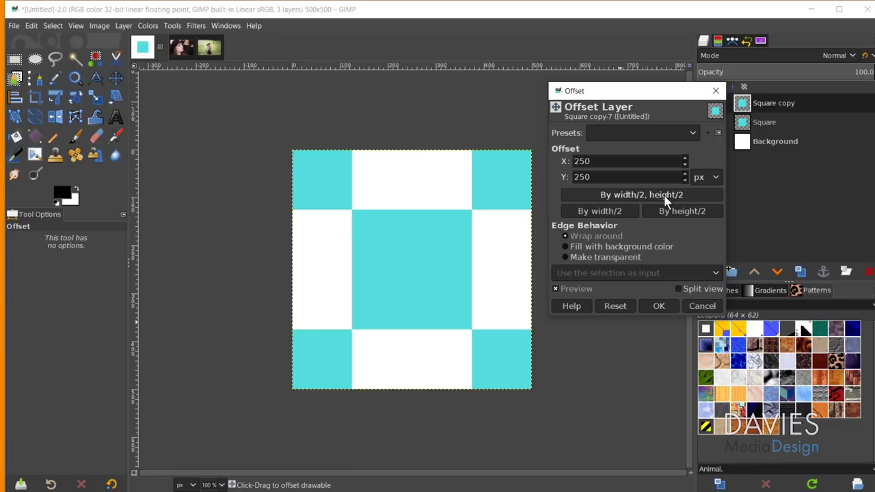
left_click(657, 305)
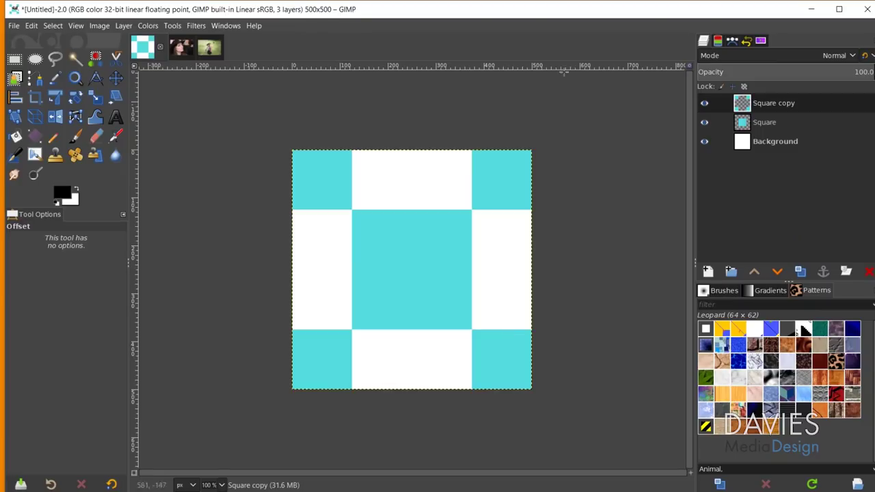
Add a horizontal and a vertical guide crossing near the centre of the square image
left_click_drag(495, 66, 494, 274)
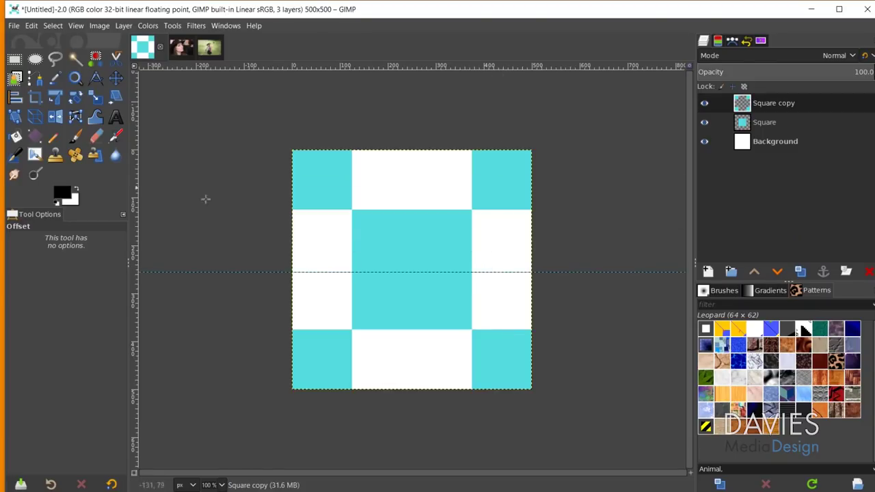
left_click_drag(131, 233, 413, 205)
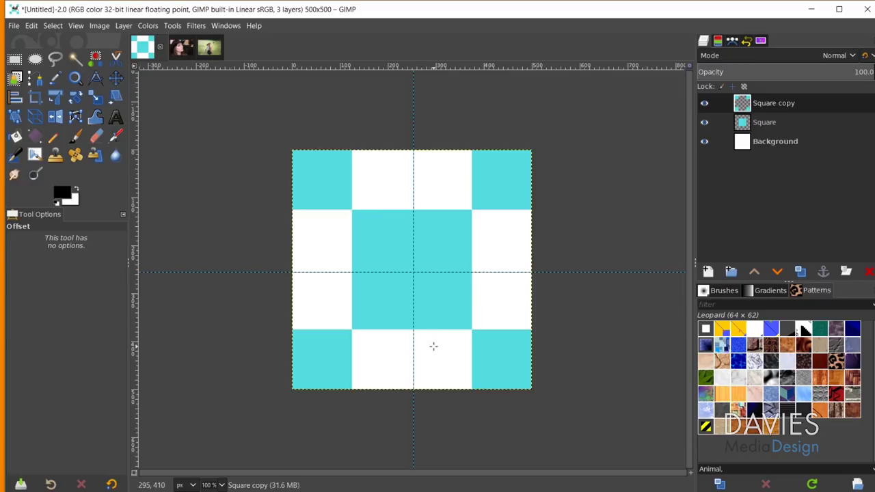
With the Move tool, shift the horizontal guide up to about Y 180 px and the vertical guide right to about X 320 px
key("m")
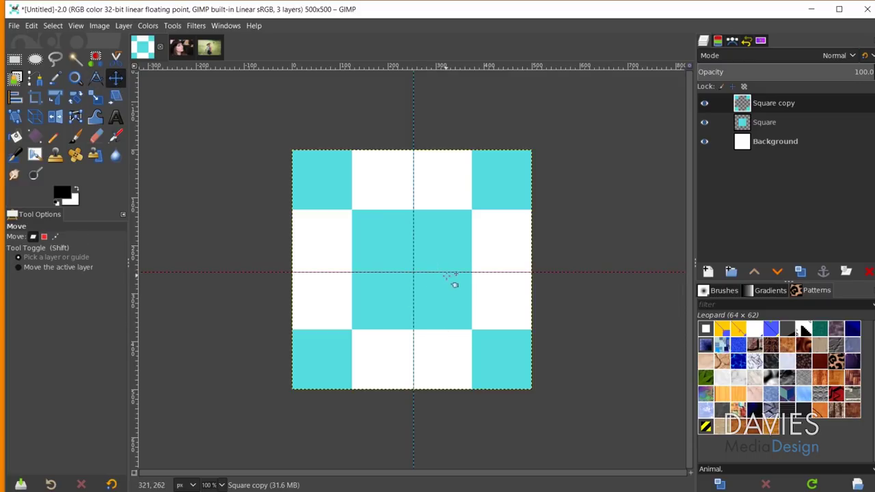
left_click_drag(441, 272, 450, 238)
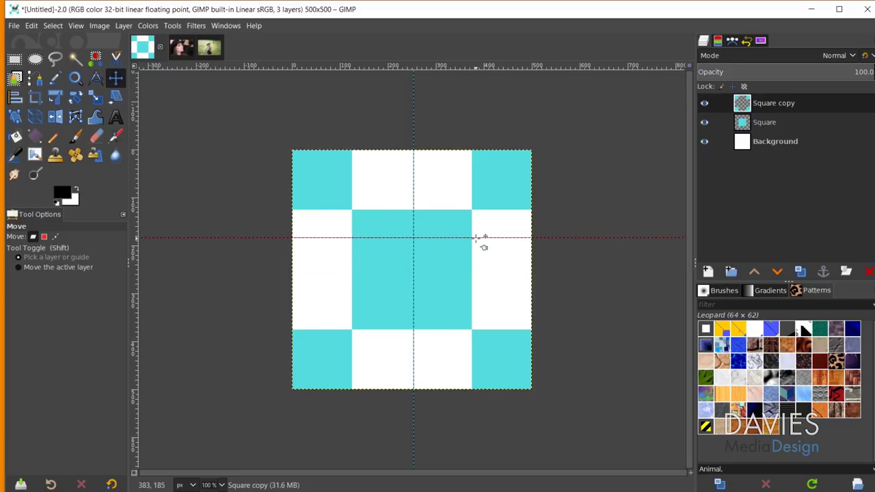
left_click_drag(414, 188, 446, 199)
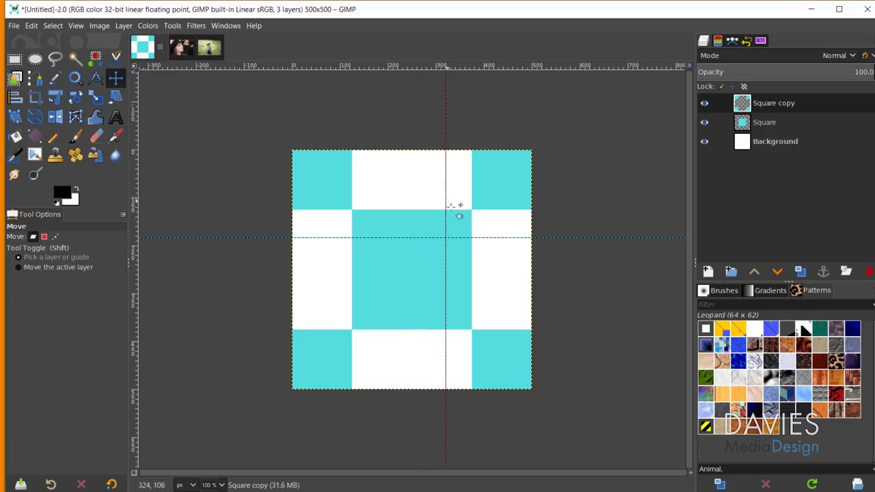
Move both guides together across the canvas by their intersection, first up and left, and then down and right
left_click_drag(472, 236, 432, 194)
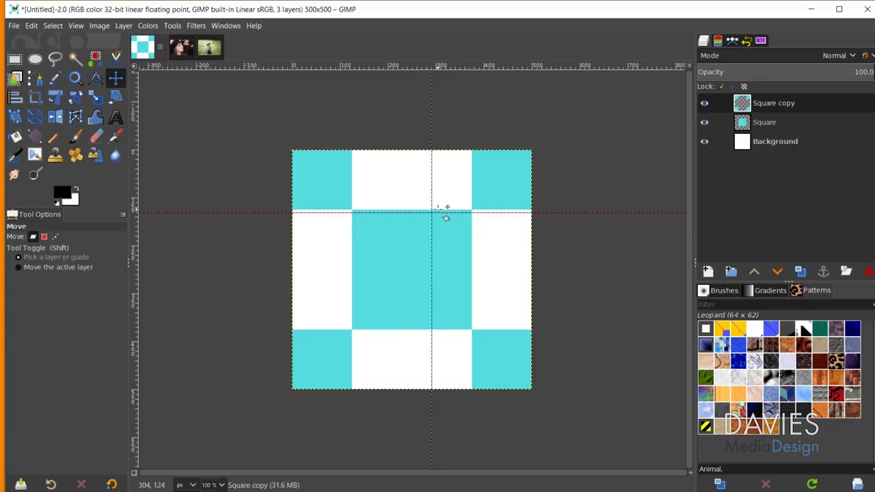
left_click_drag(435, 213, 479, 315)
left_click_drag(482, 339, 478, 336)
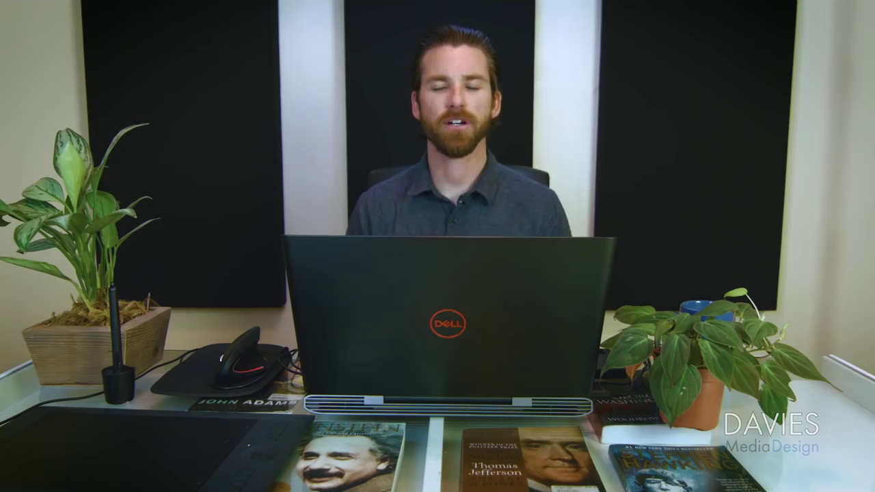